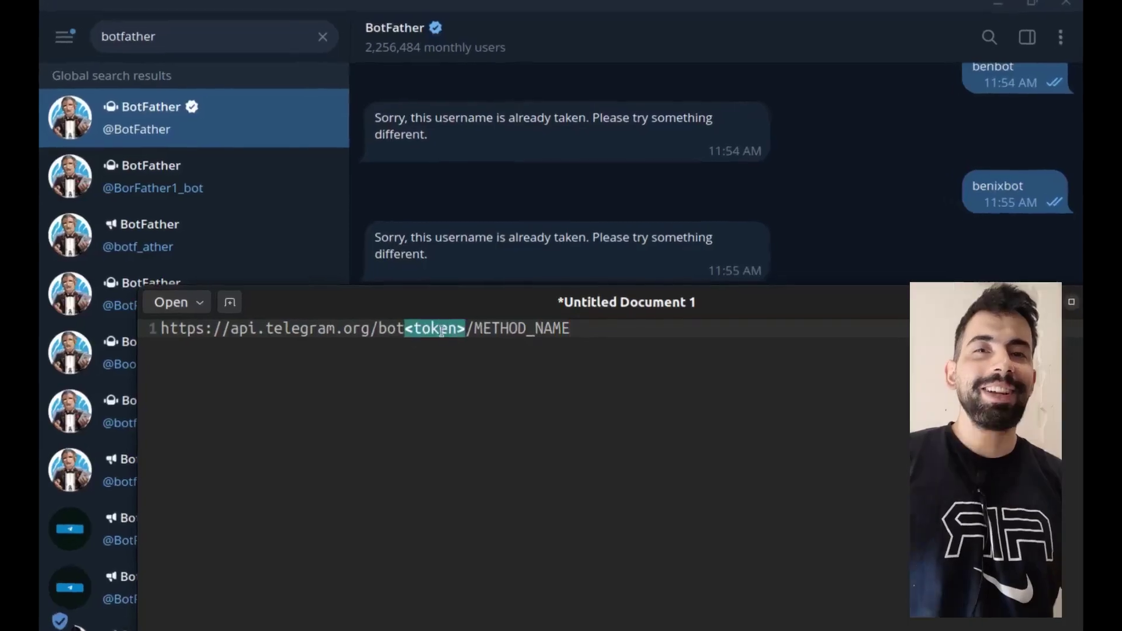
right_click(441, 354)
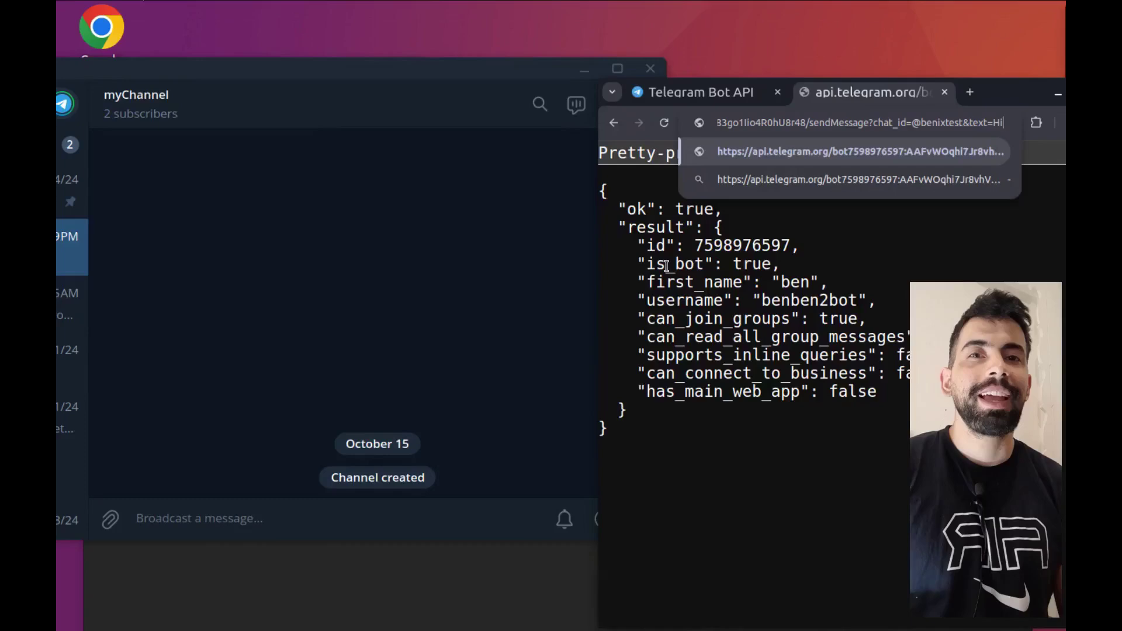
key(Return)
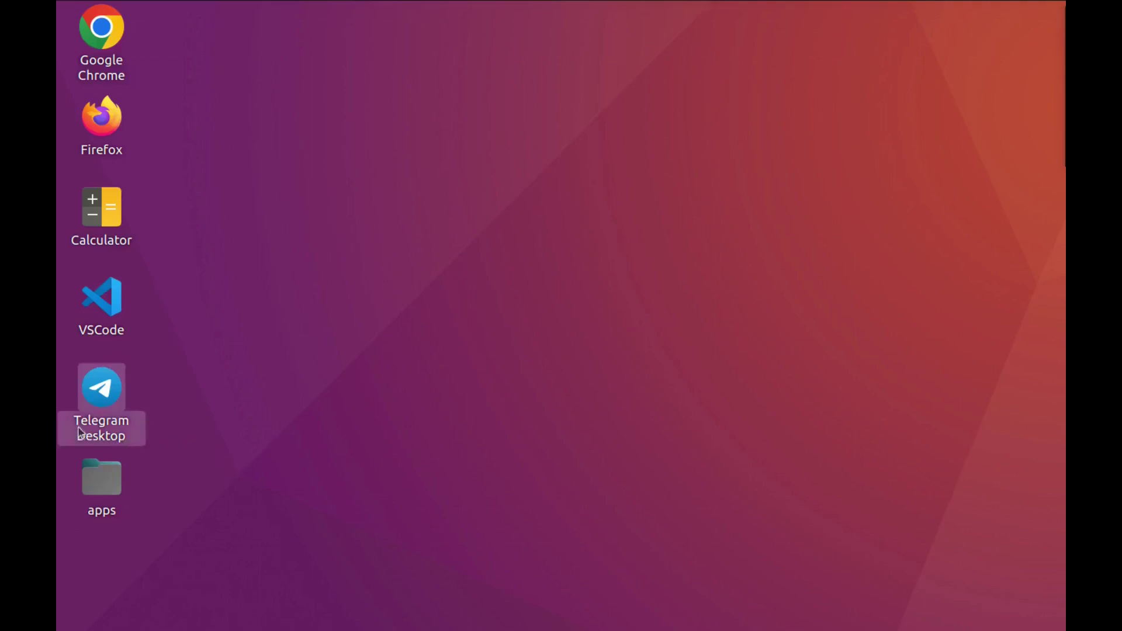
double_click(98, 435)
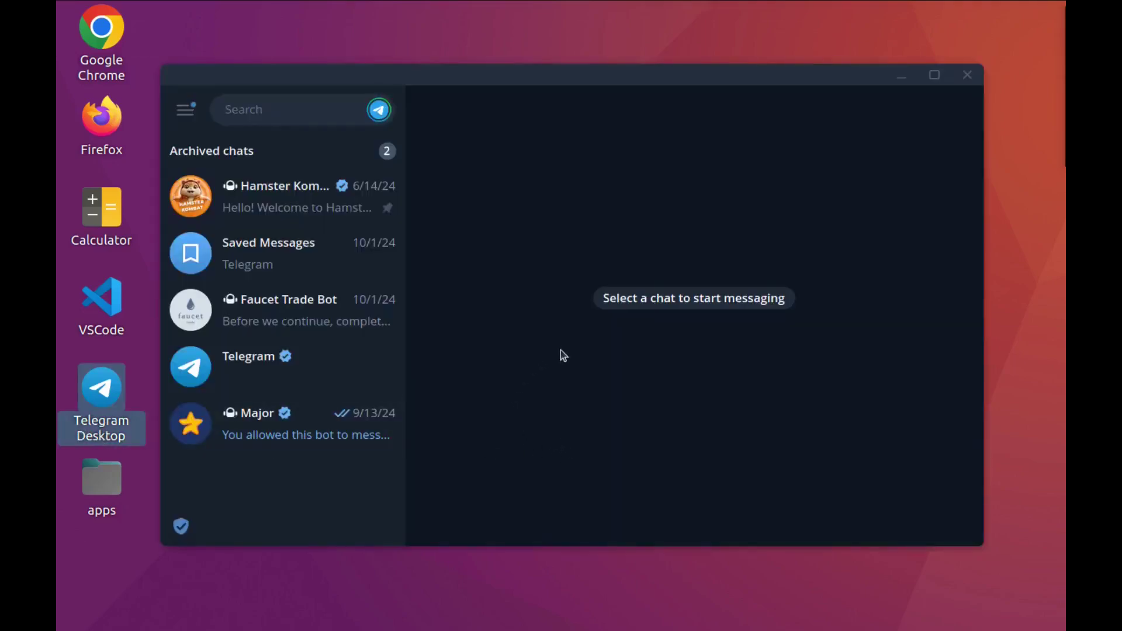
click(287, 115)
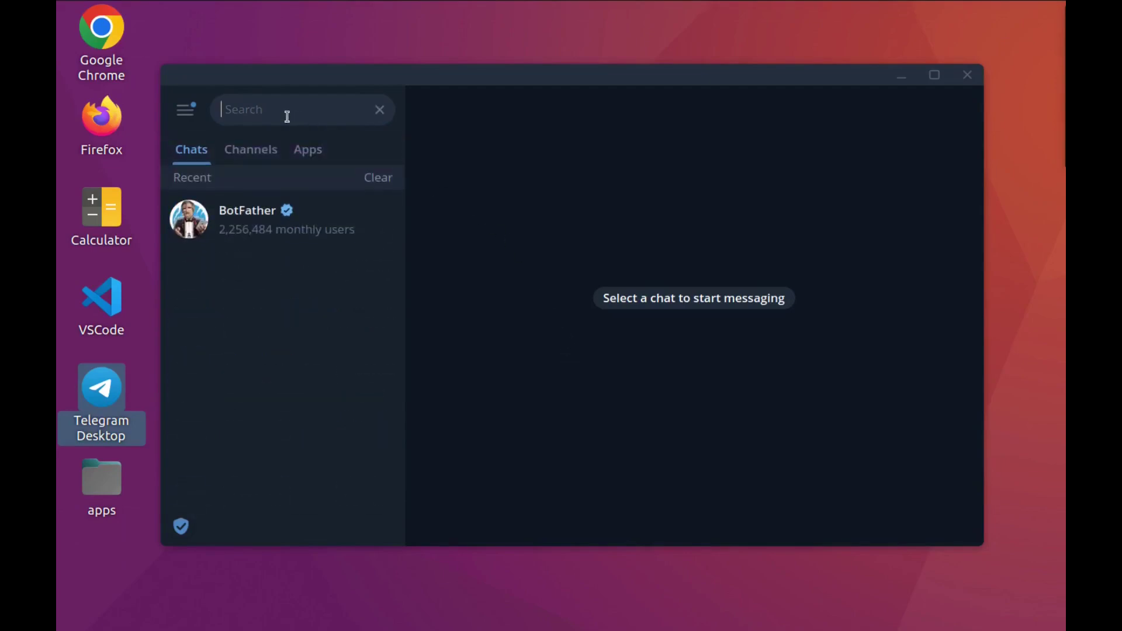
text(botfather)
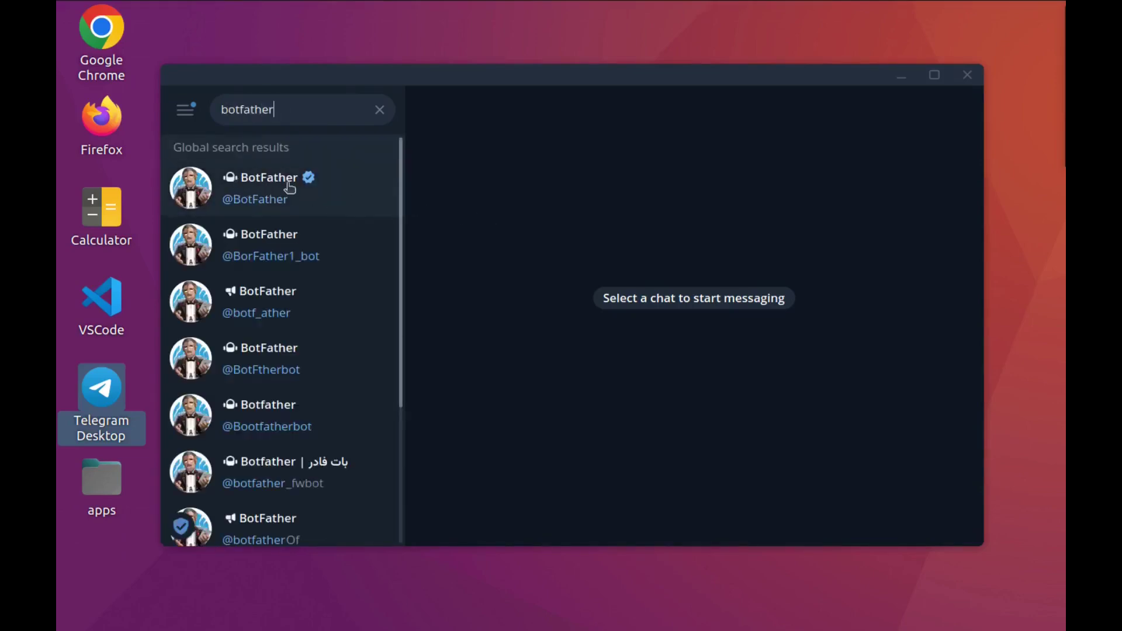
click(299, 193)
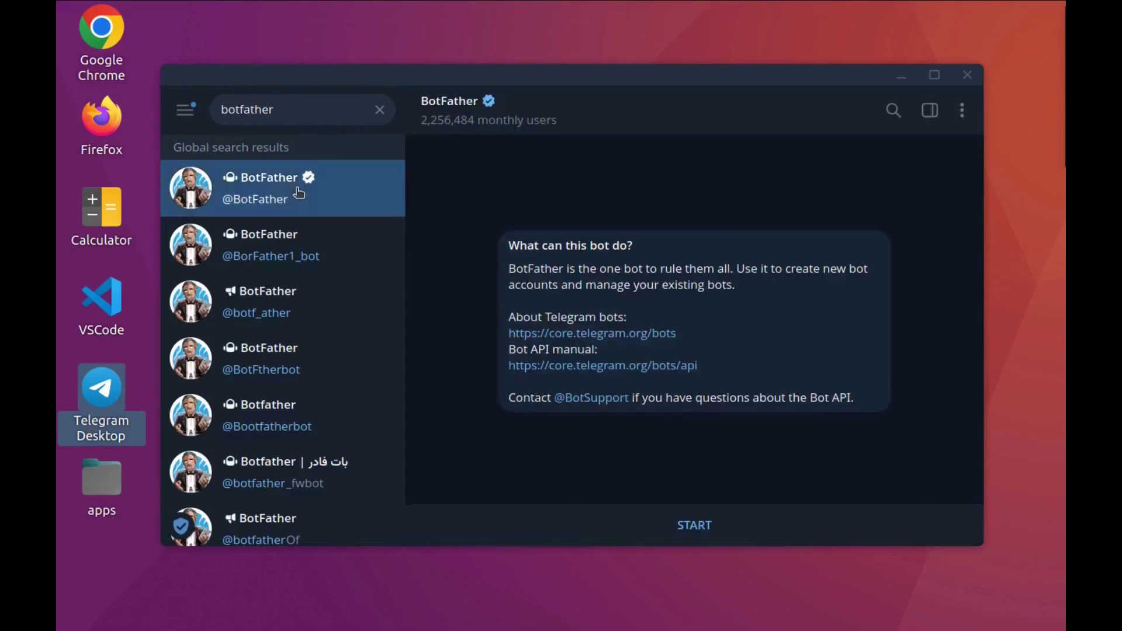
- Start BotFather in a maximized window and send the /newbot command
click(690, 533)
click(934, 75)
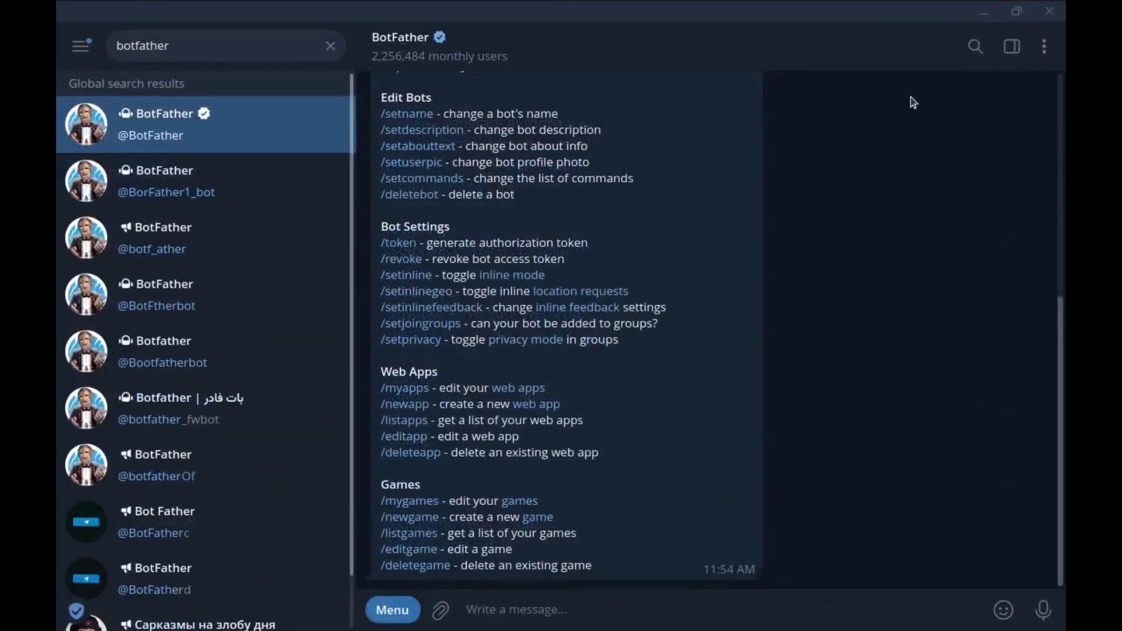
scroll(788, 359, up, 3)
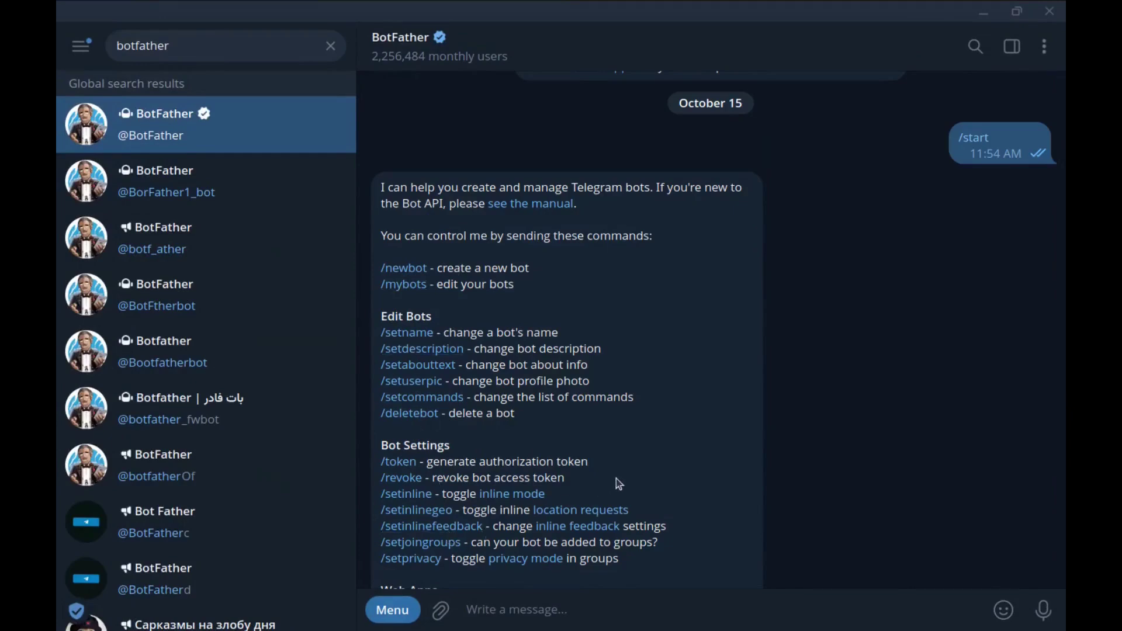
click(403, 269)
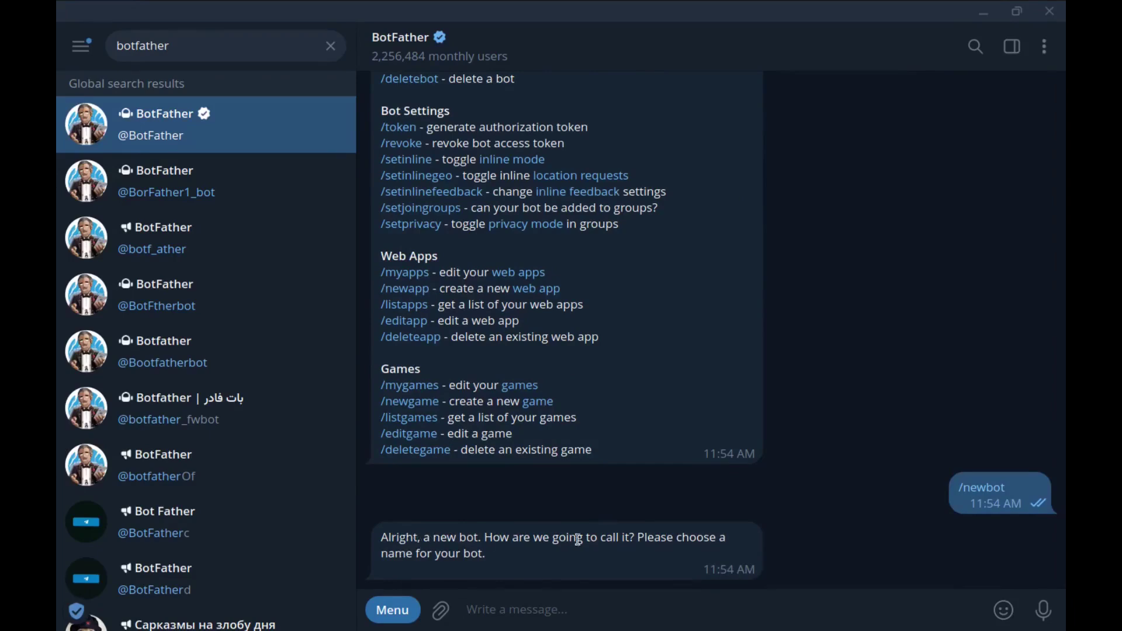
- Send 'ben' as the new bot's name
double_click(480, 569)
text(ben)
key(Return)
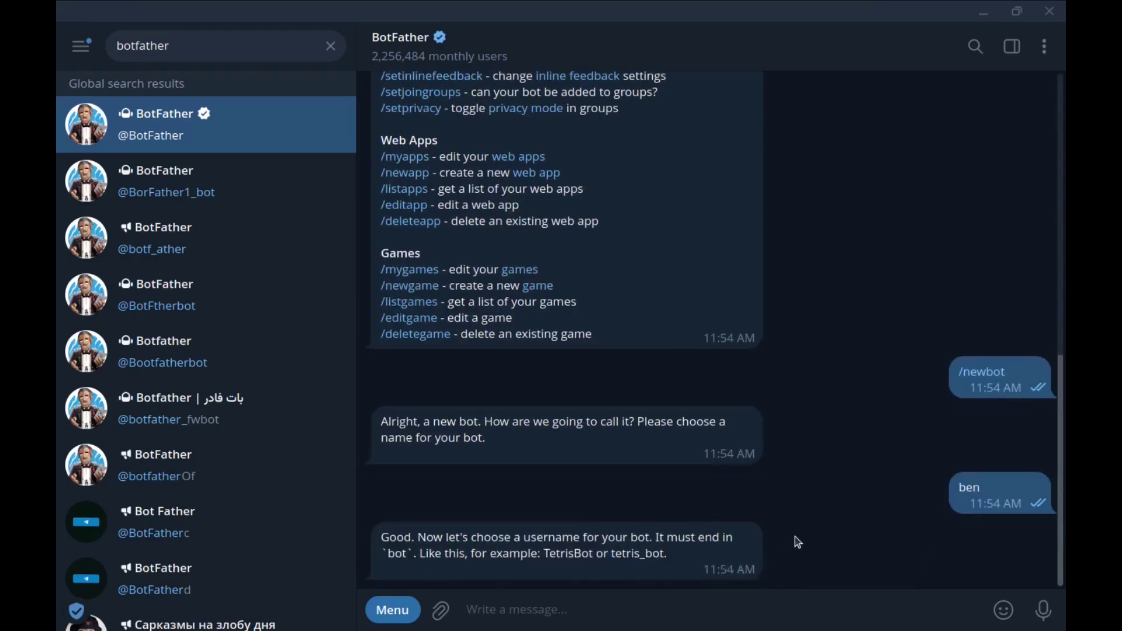
- Try usernames benbot and benixbot, then get benben2bot accepted to receive the API token
double_click(590, 556)
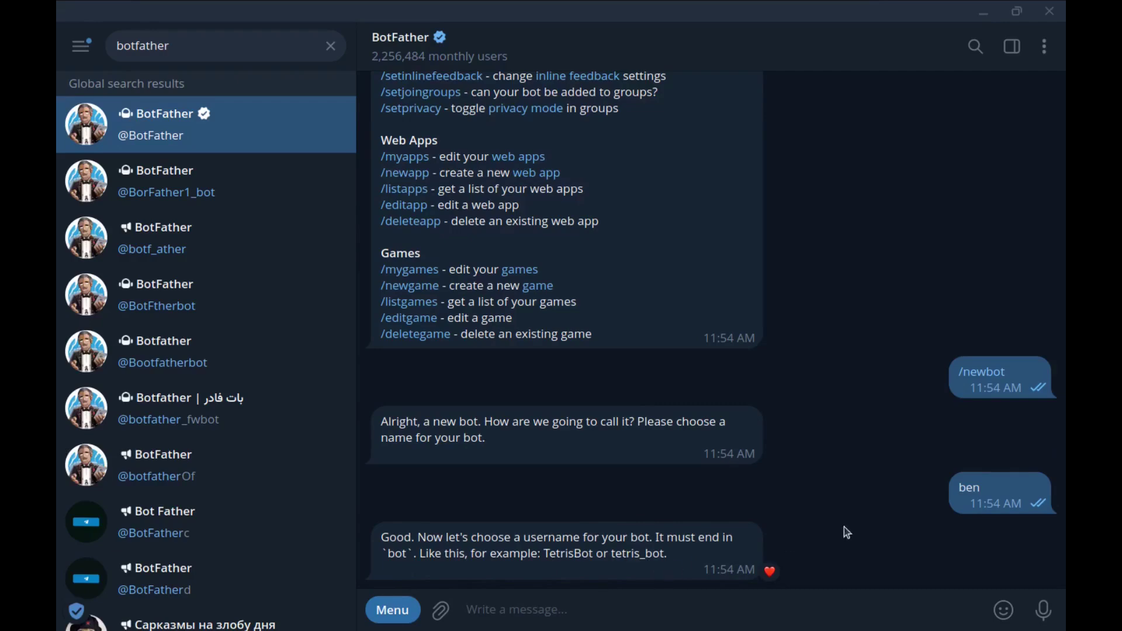
text(benbot)
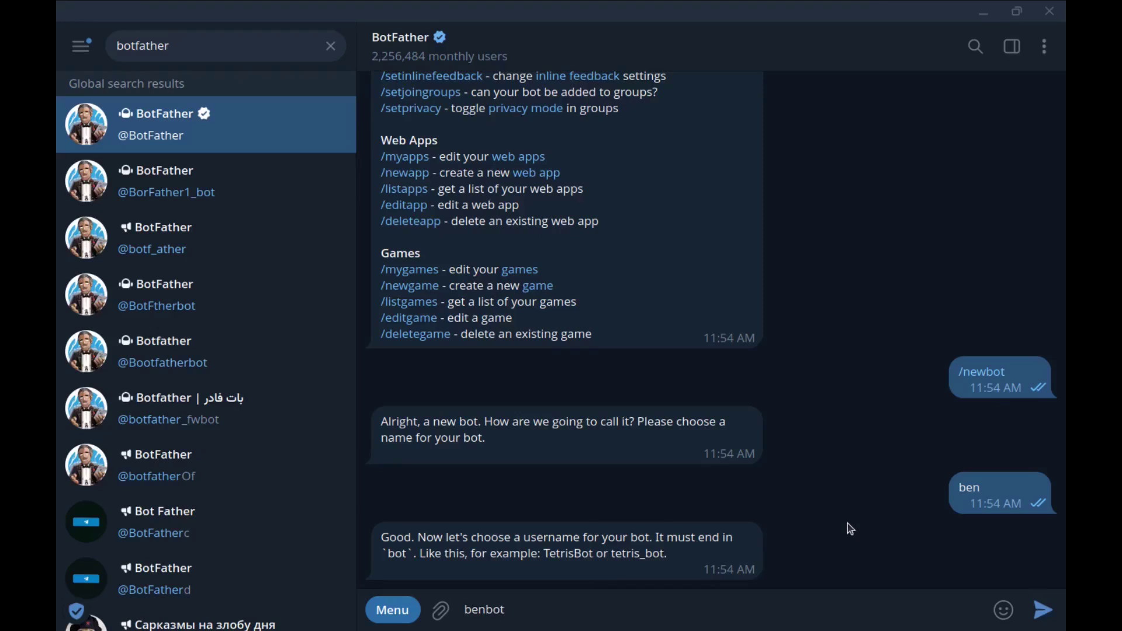
key(Return)
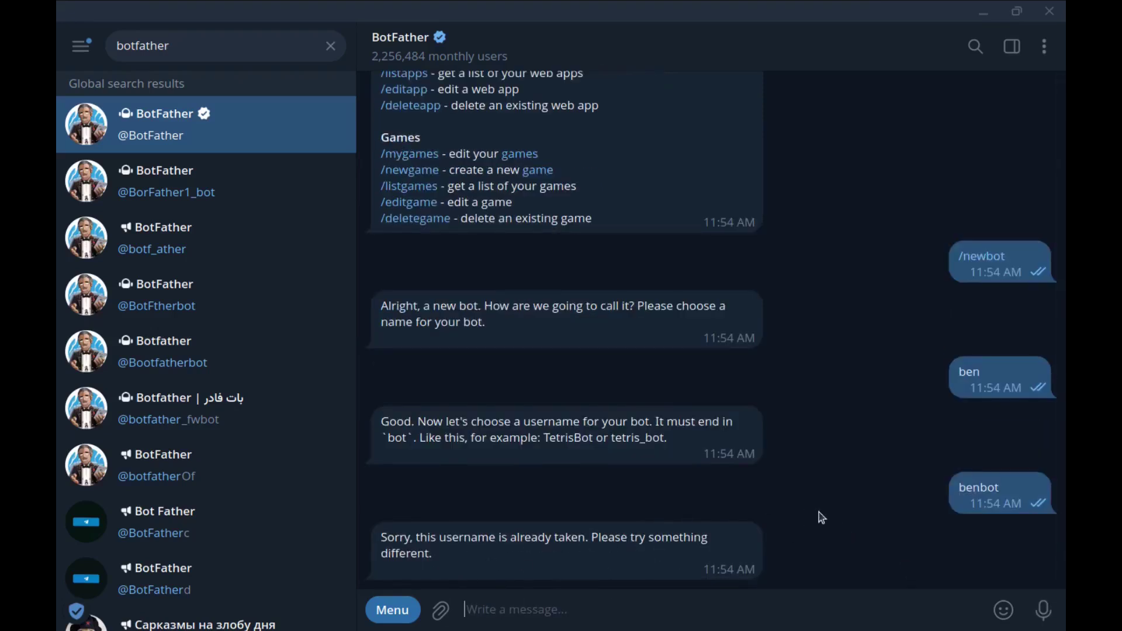
text(benixbot)
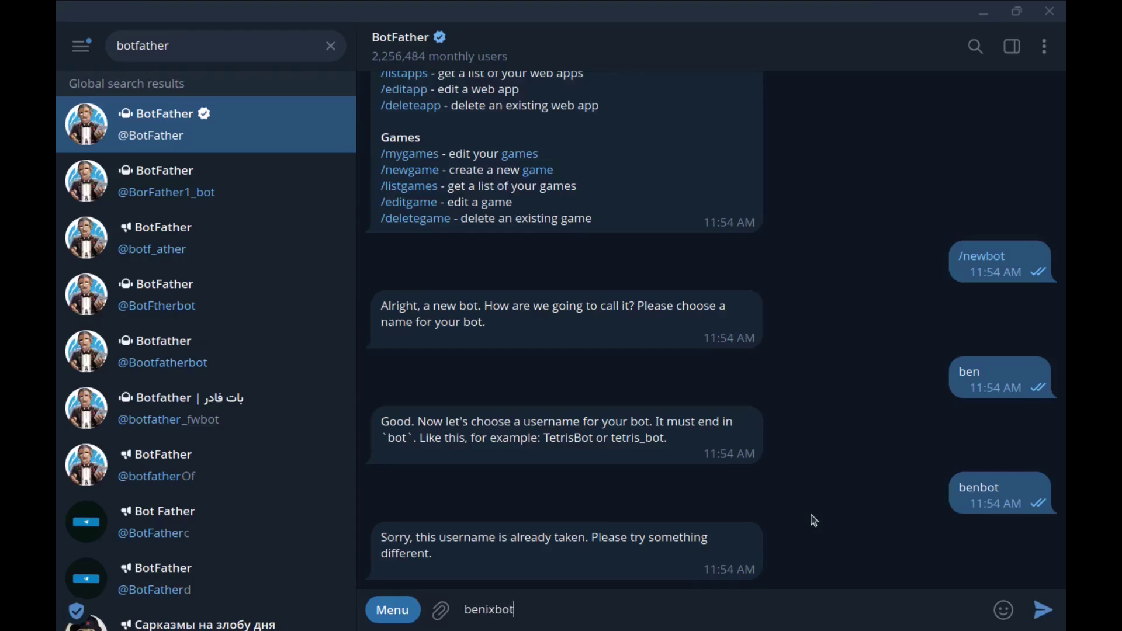
key(Return)
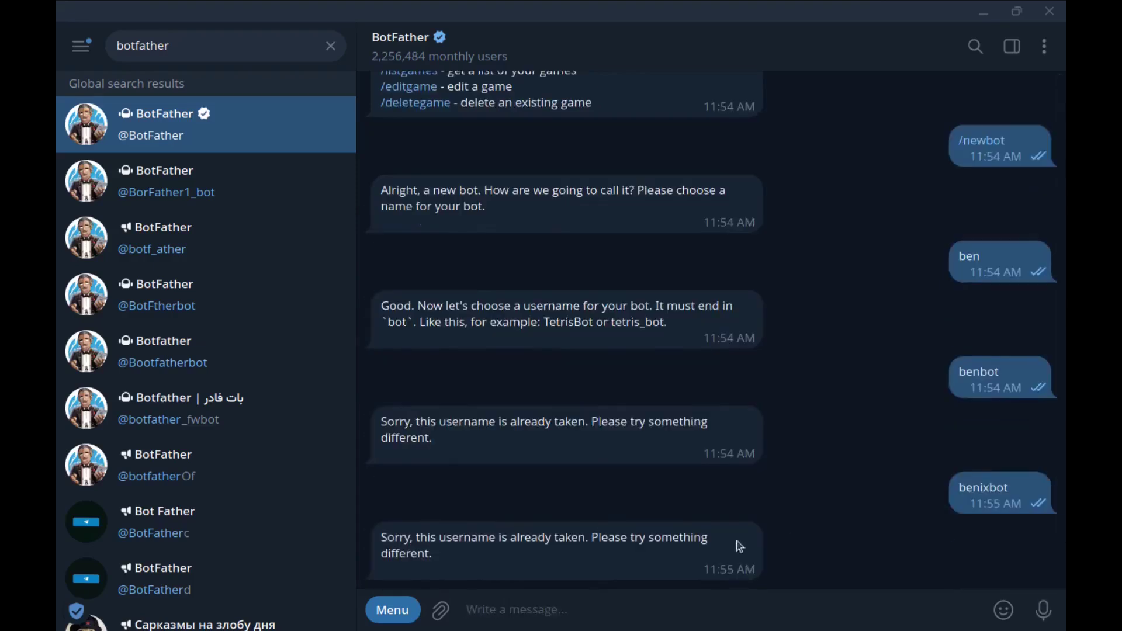
text(be)
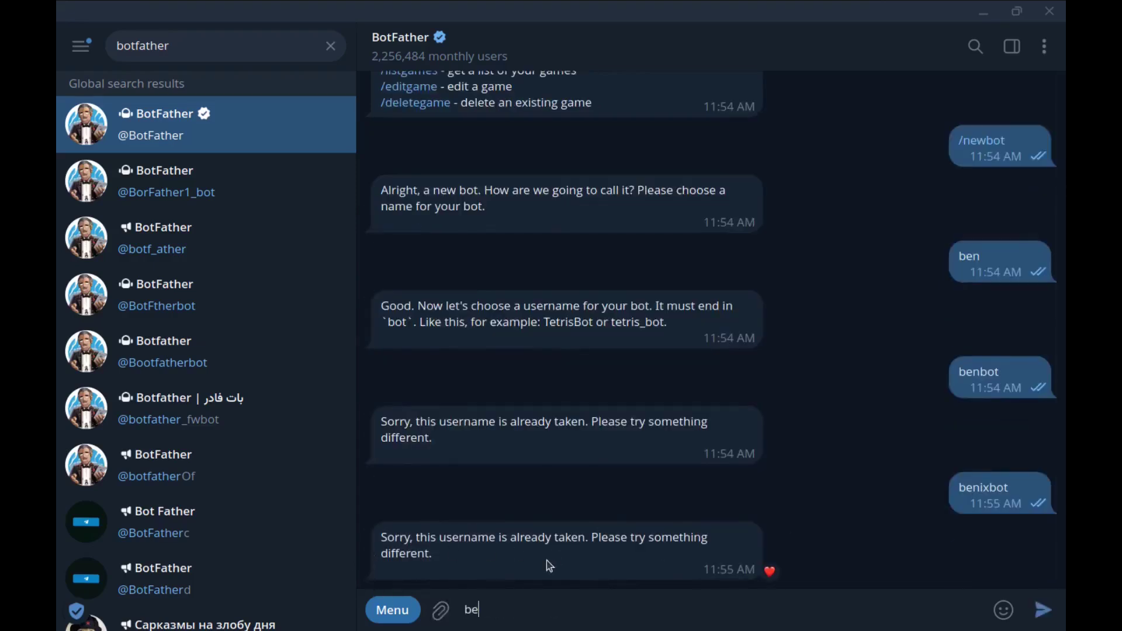
text(nben2bot)
key(Return)
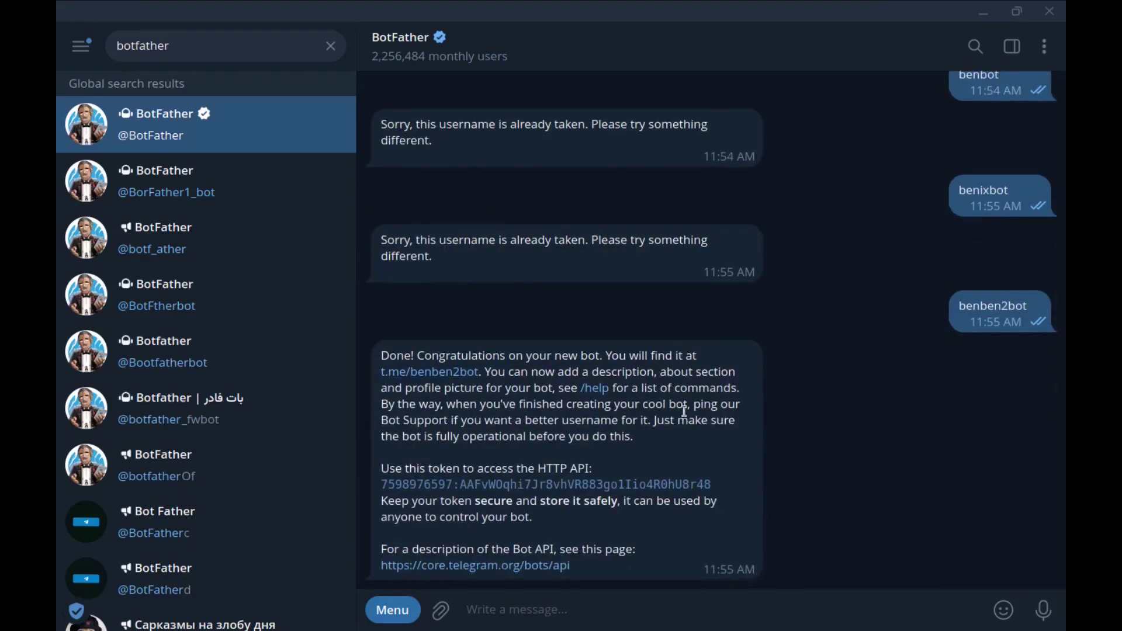
double_click(681, 407)
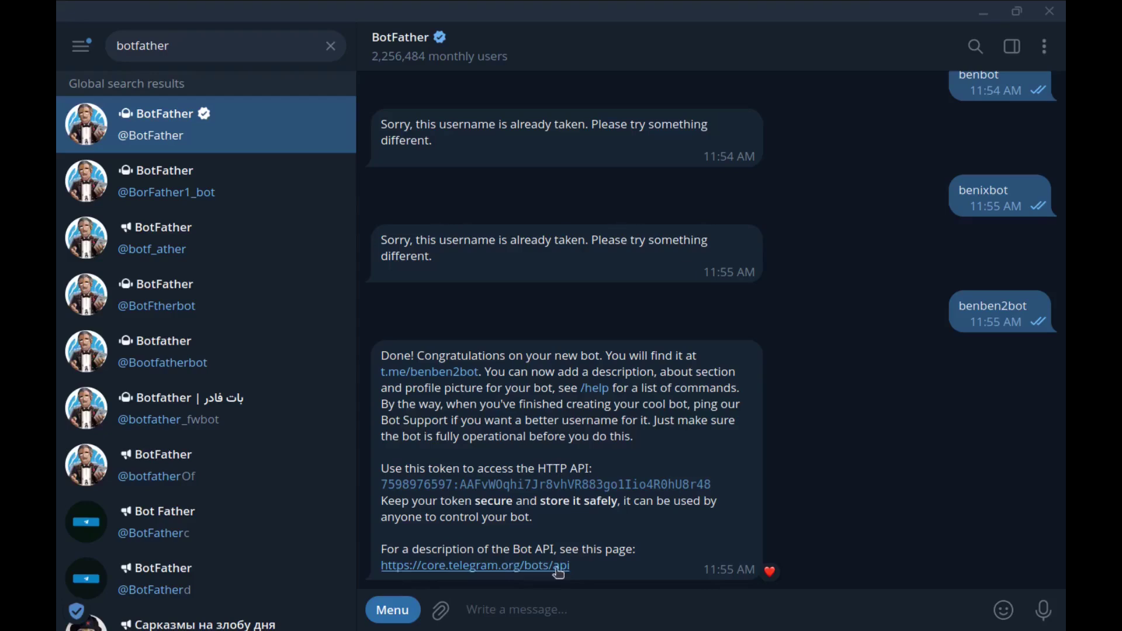
- Copy the request URL template from the Bot API docs' Making requests section
click(475, 566)
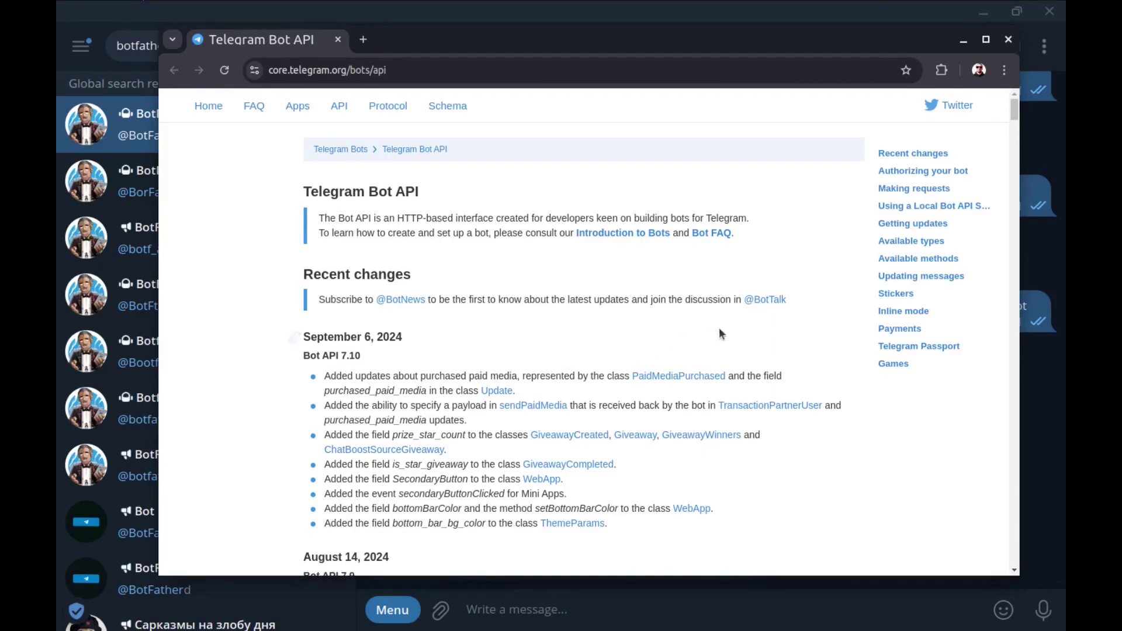
click(918, 190)
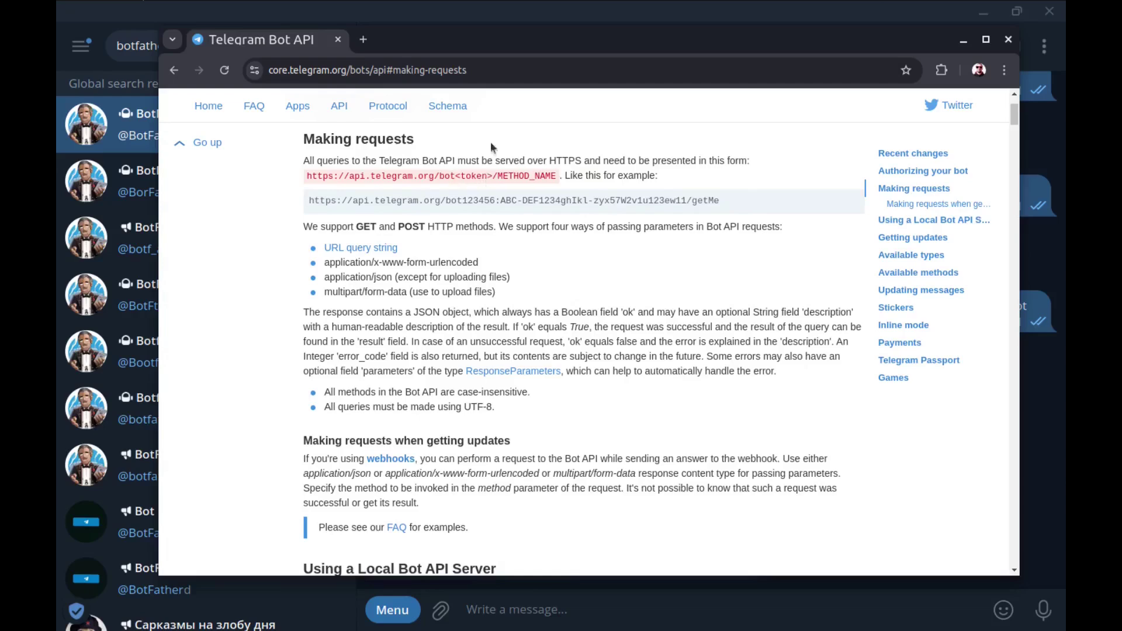
drag(454, 40, 477, 34)
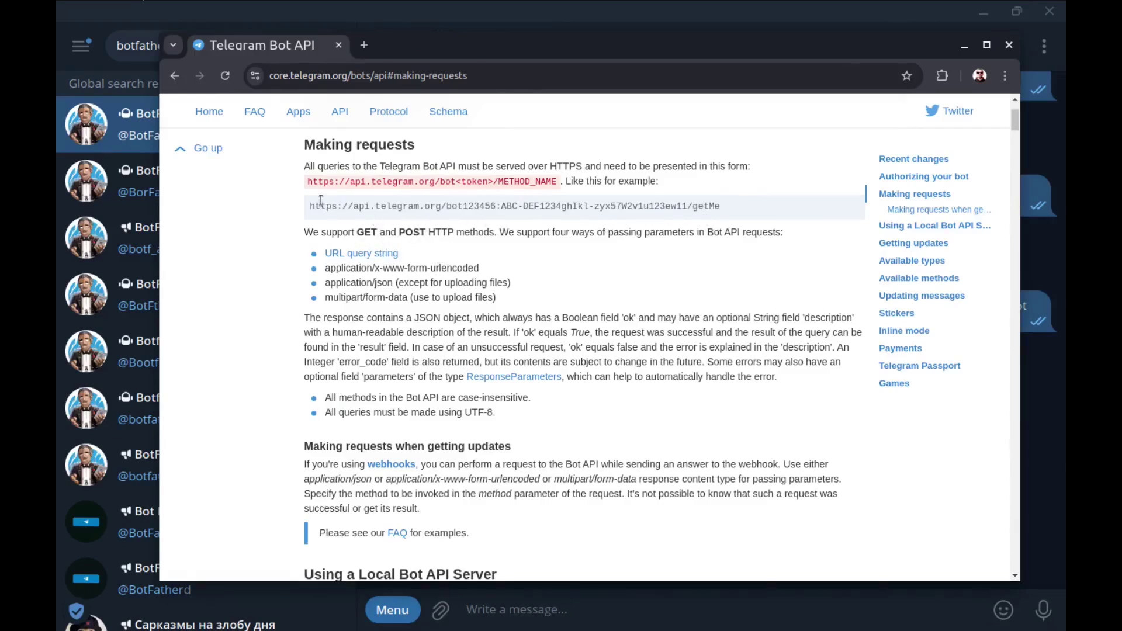
drag(307, 183, 558, 186)
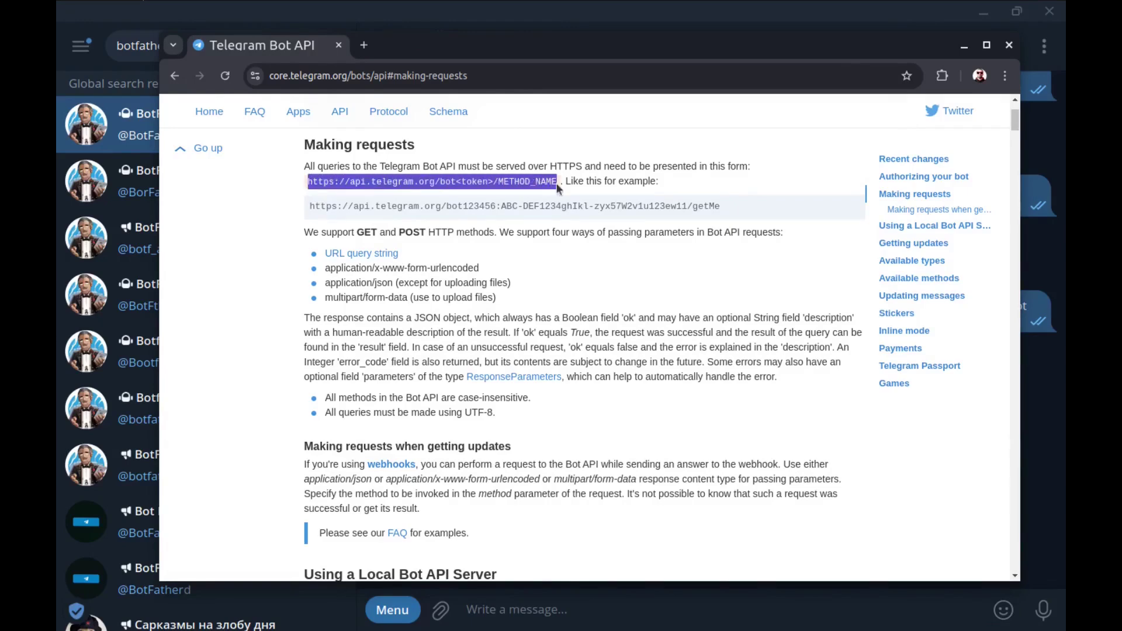
right_click(543, 185)
click(576, 204)
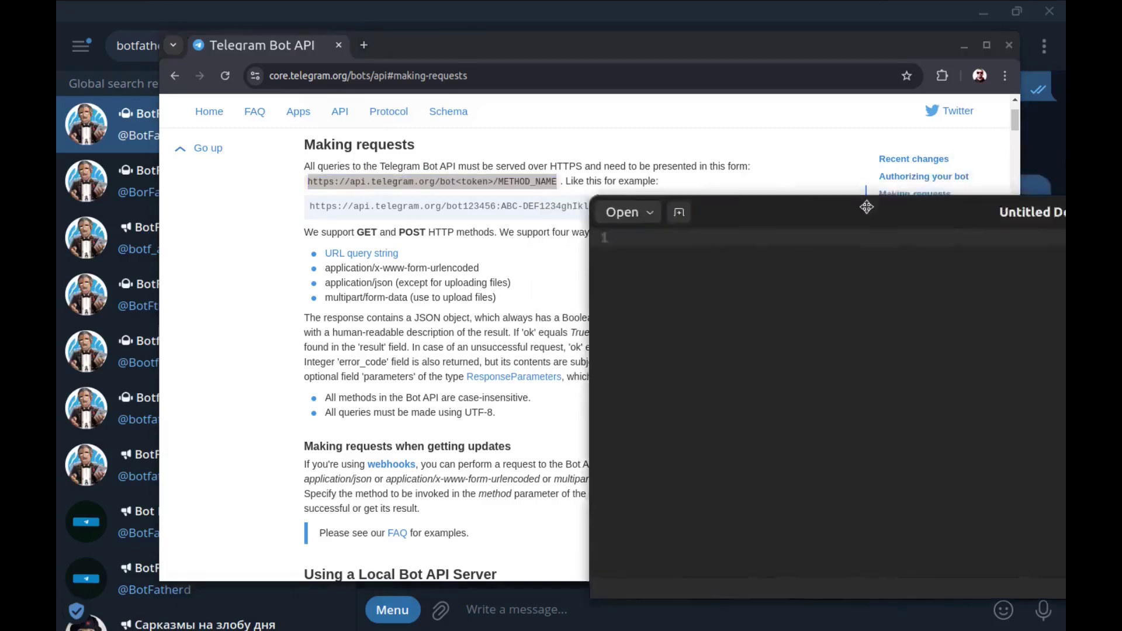
- Paste the Bot API request URL into the blank text editor document
drag(896, 212, 488, 147)
right_click(415, 261)
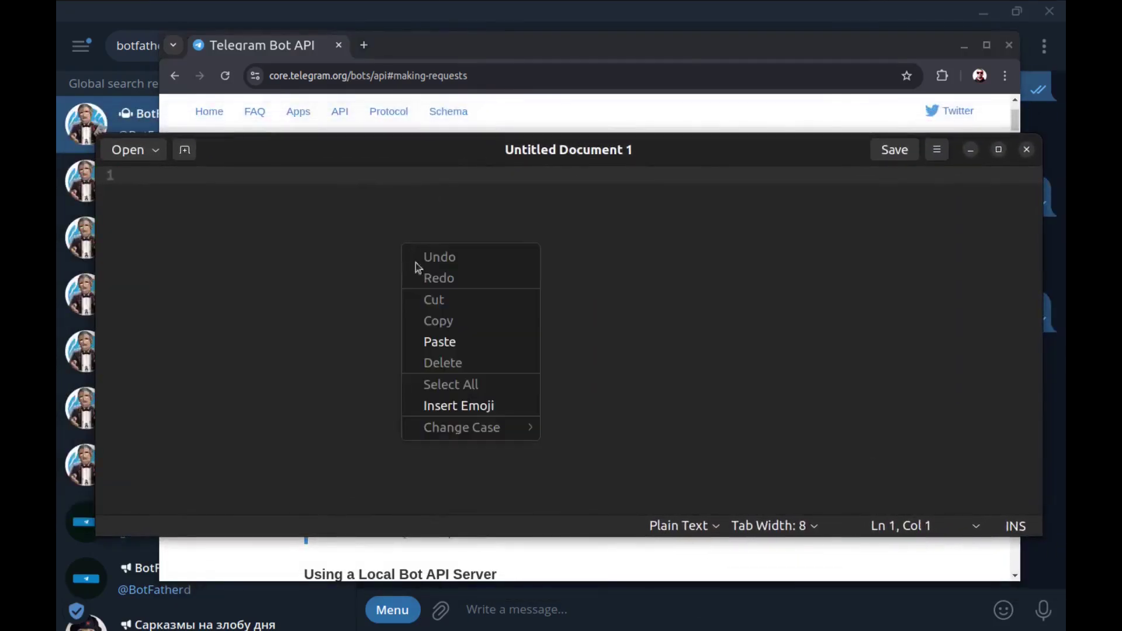
click(442, 340)
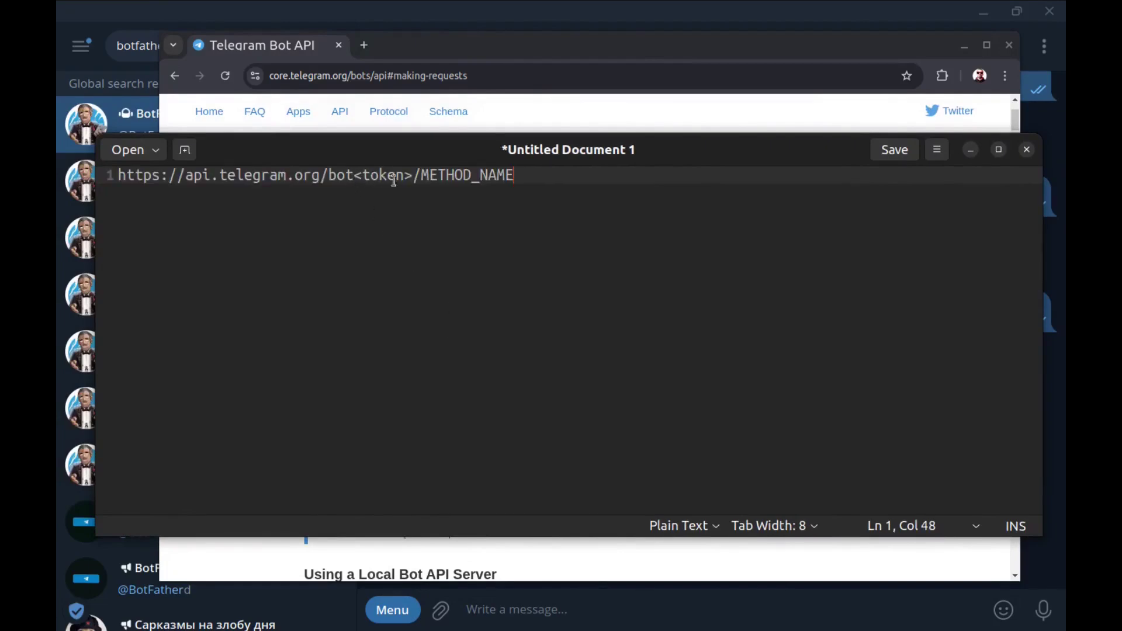
- Copy the bot's token from the BotFather chat and paste it over the <token> placeholder
drag(451, 50, 870, 374)
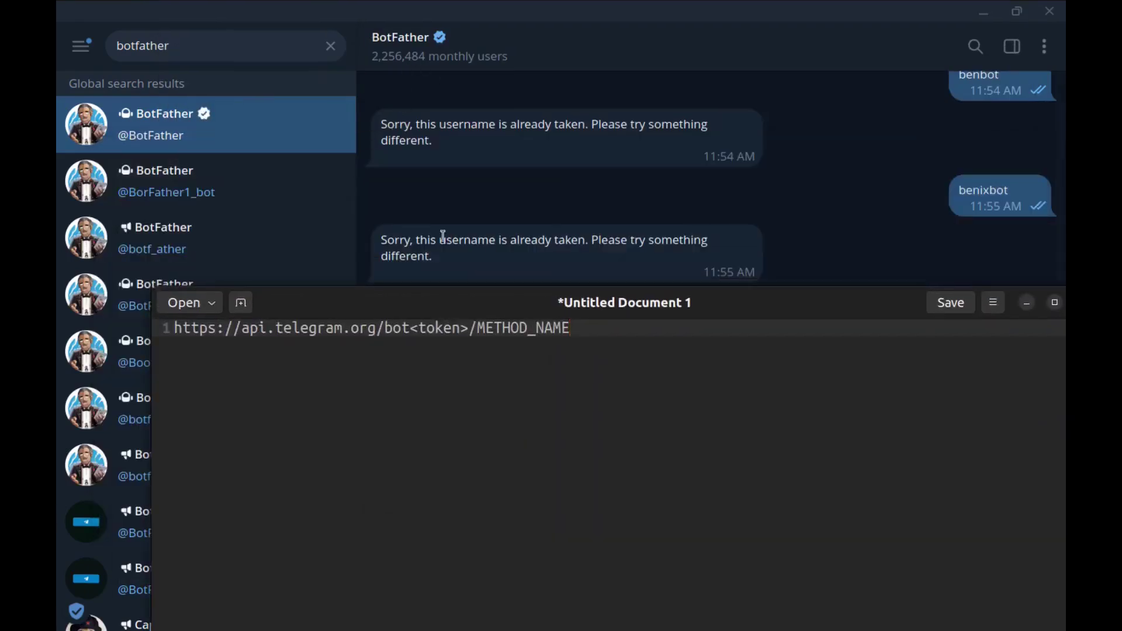
click(443, 5)
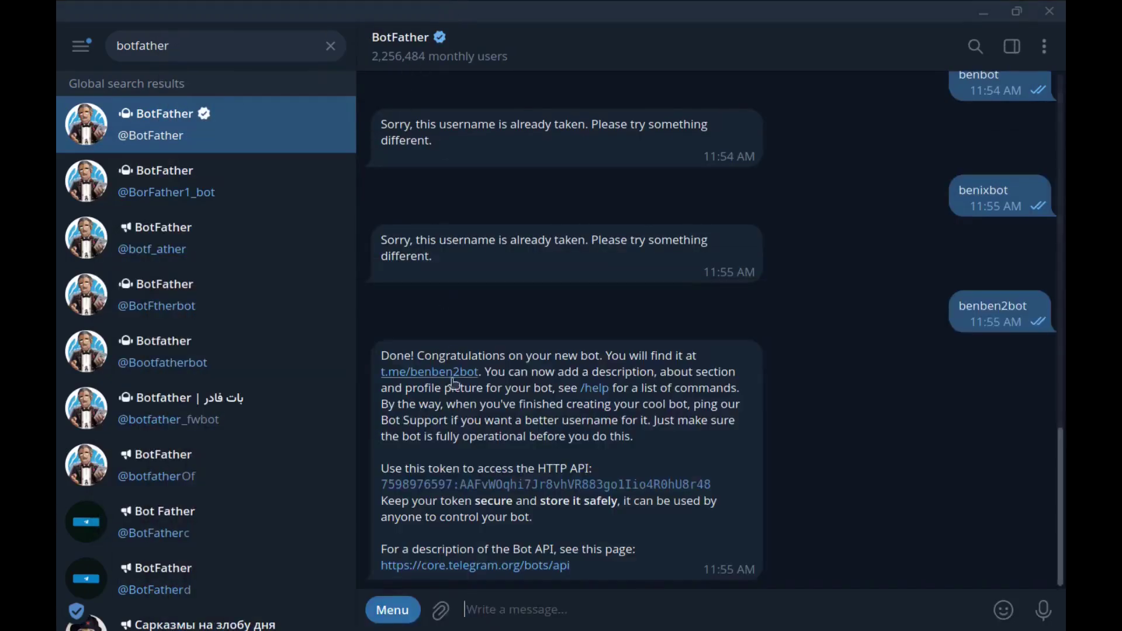
double_click(378, 485)
click(416, 485)
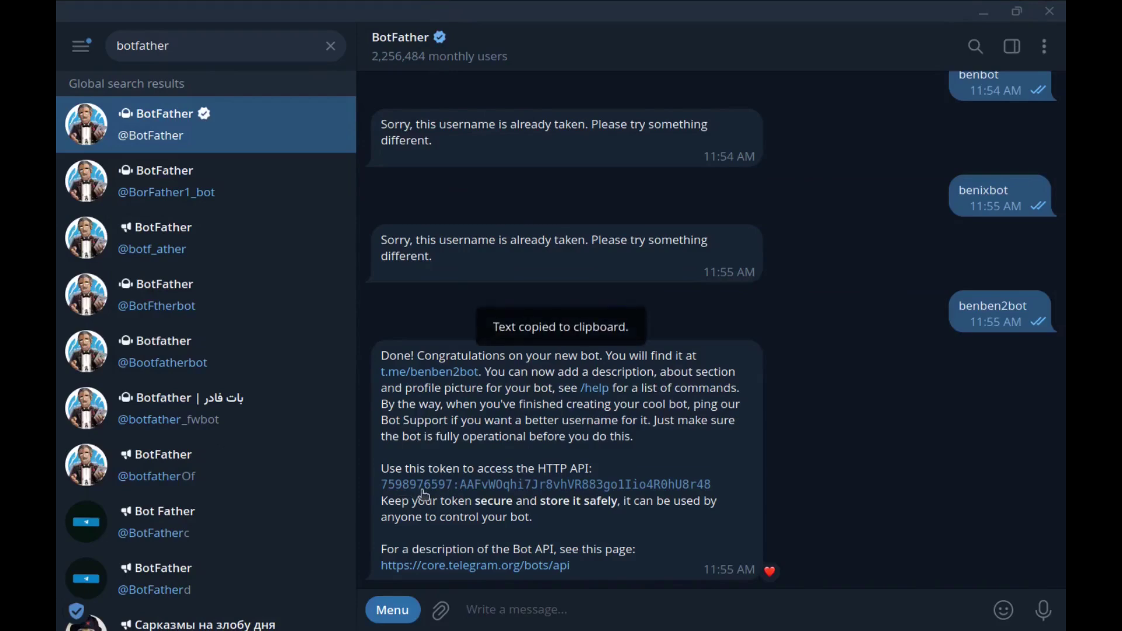
key(alt+Tab)
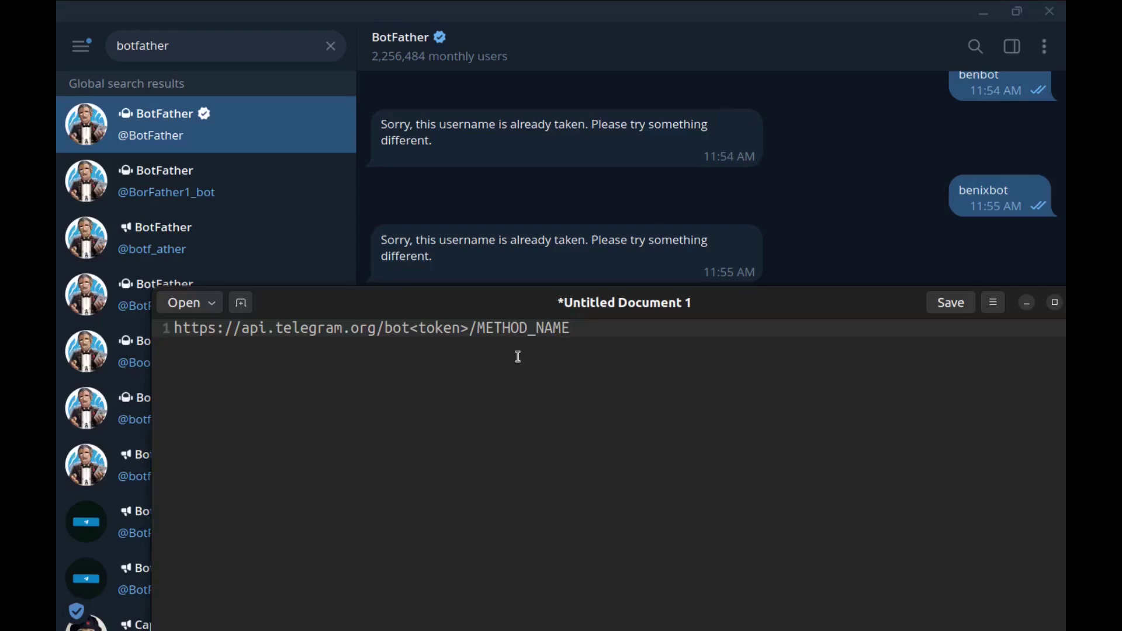
drag(410, 329, 466, 328)
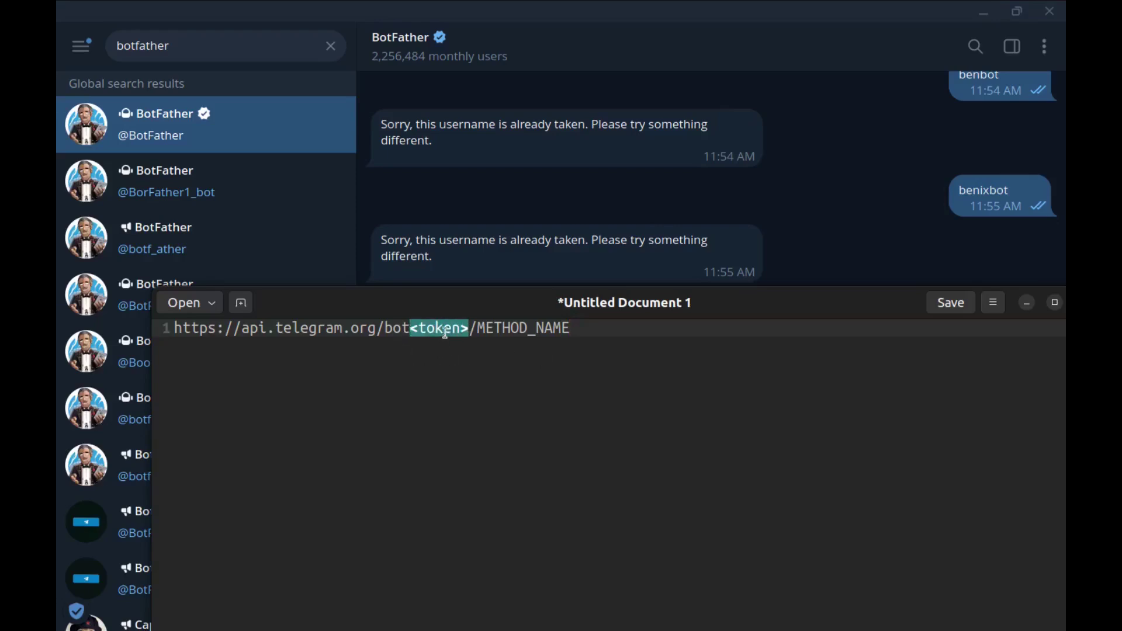
right_click(445, 332)
click(529, 432)
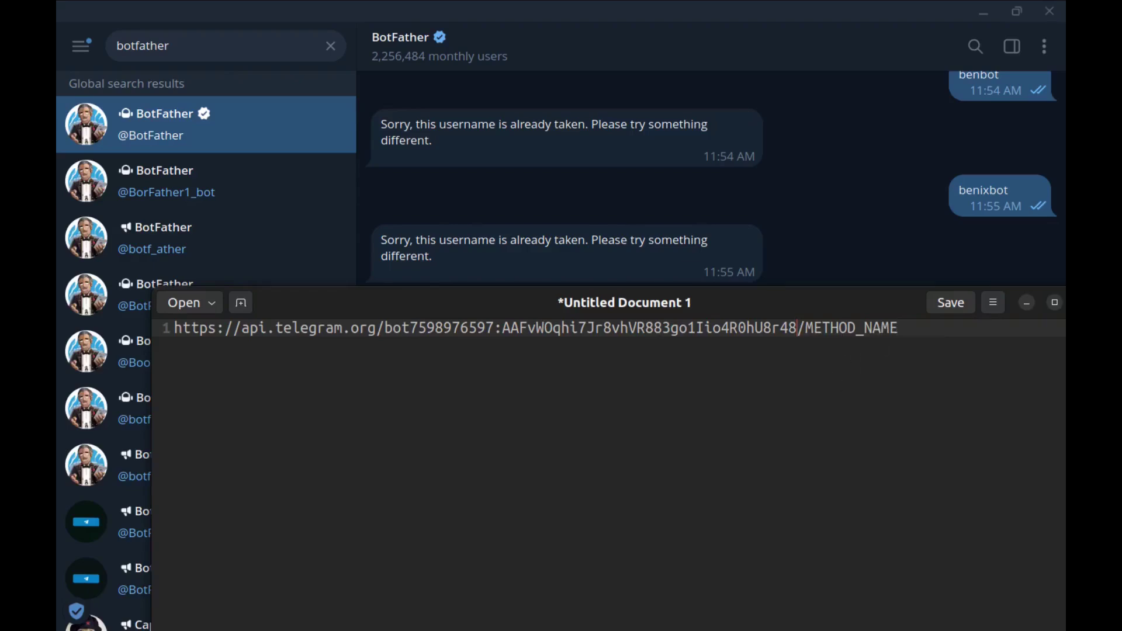
- Bring the Telegram Bot API docs page, with its Making requests URL template, back in front
key(alt+Tab)
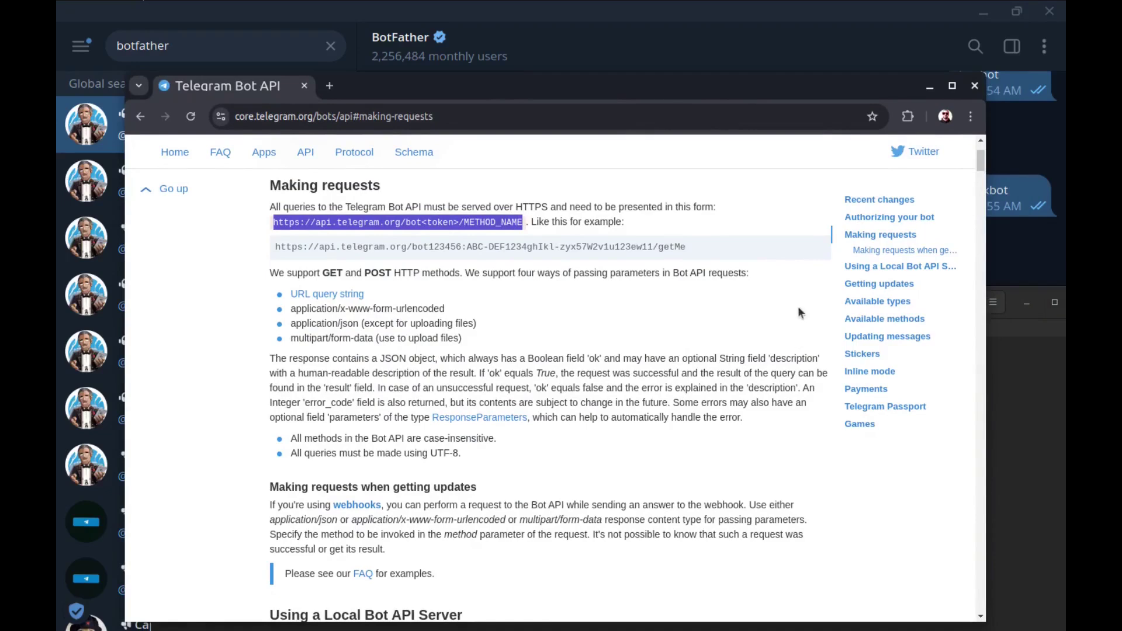
- Copy 'getMe' from the Available methods docs and paste it over METHOD_NAME in the URL
click(879, 324)
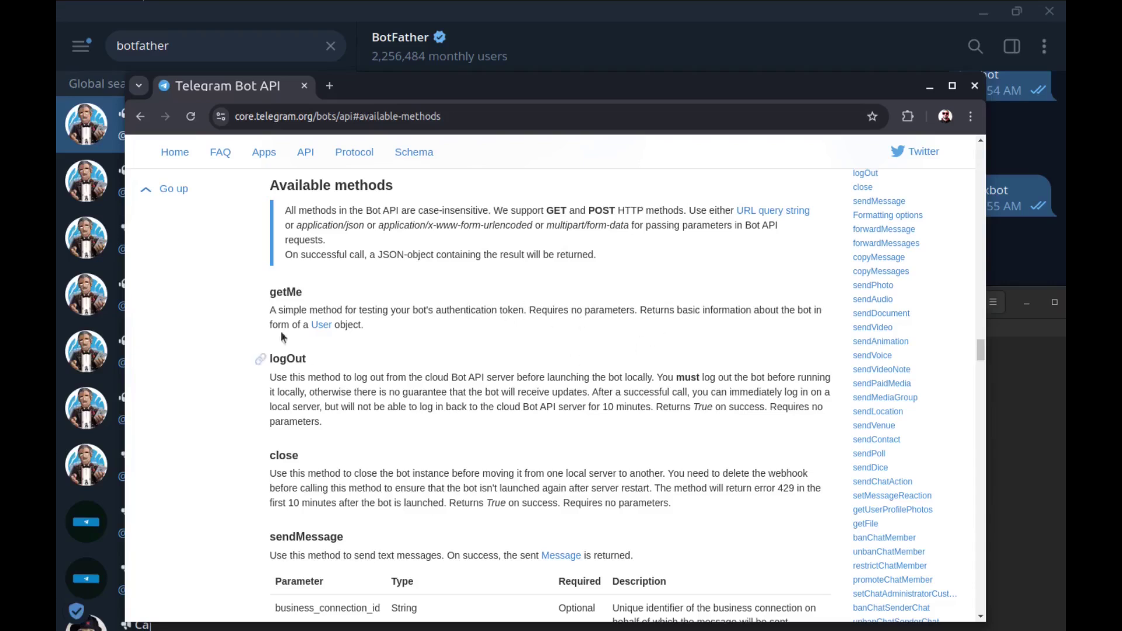
double_click(286, 293)
right_click(287, 294)
click(311, 316)
click(1016, 372)
drag(801, 330, 905, 331)
right_click(867, 335)
click(925, 454)
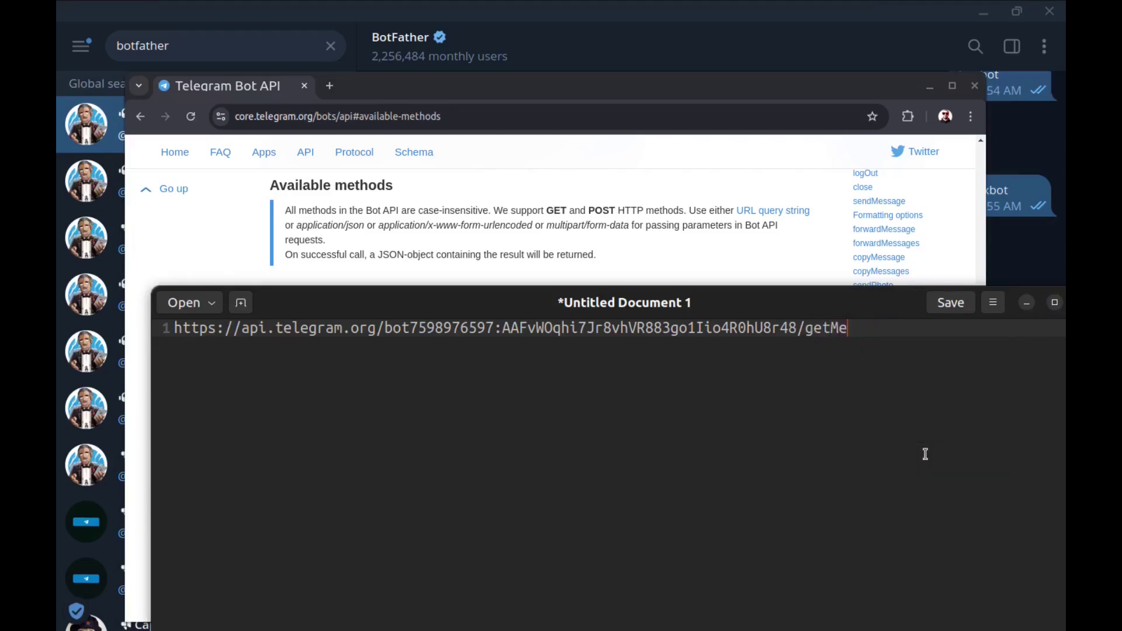
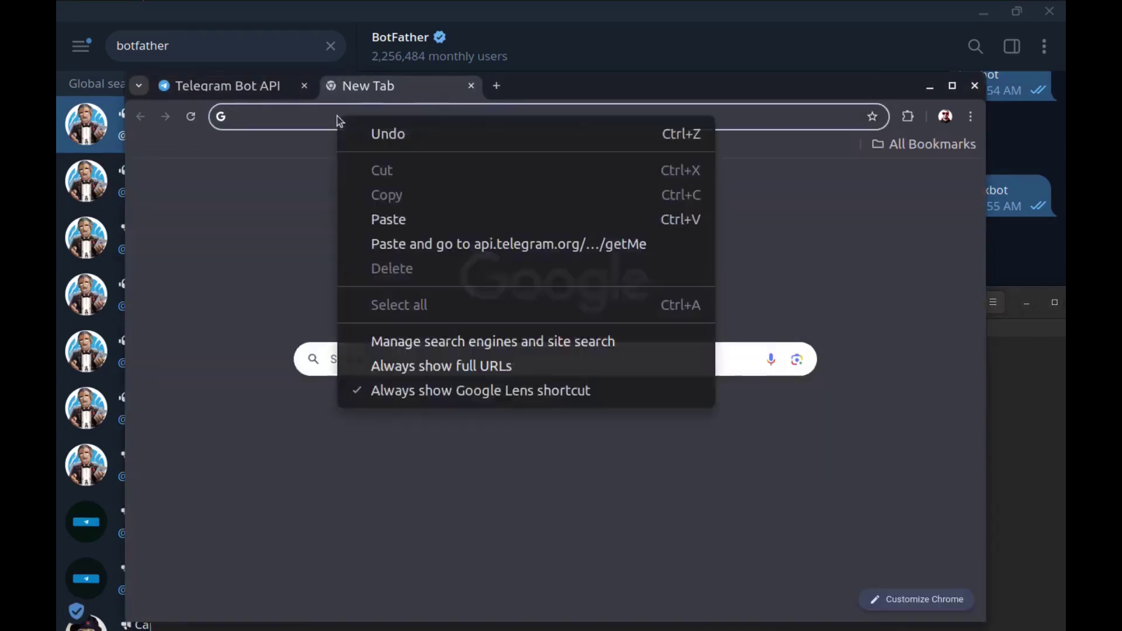
- Run the bot's getMe request, pretty-print and enlarge the "ok": true JSON reply, then return to the Bot API docs
click(486, 245)
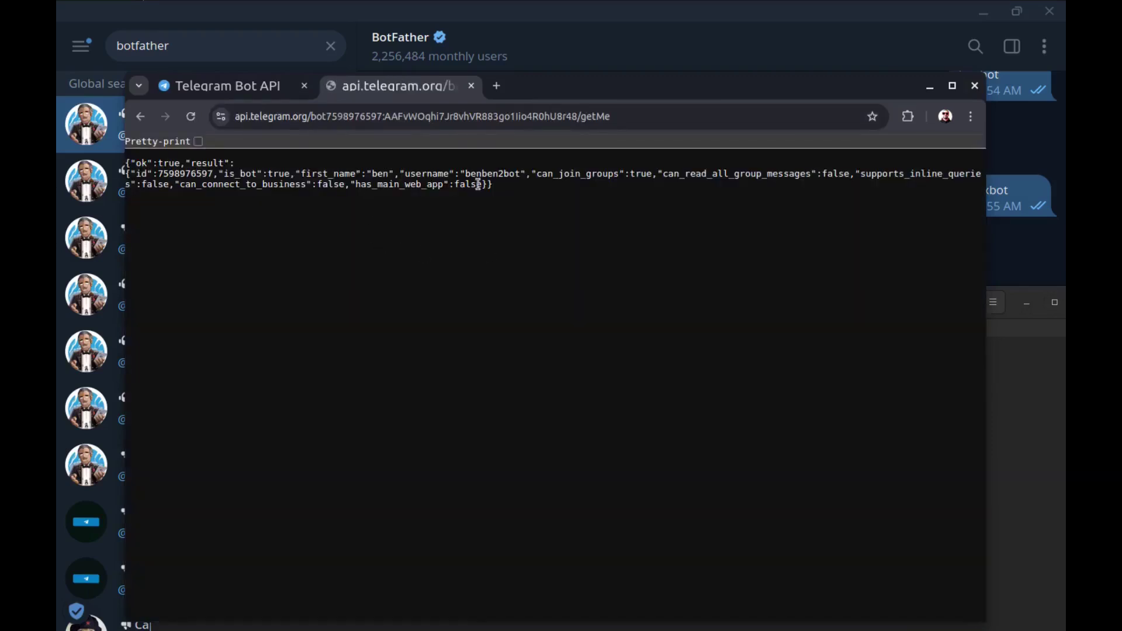
click(199, 141)
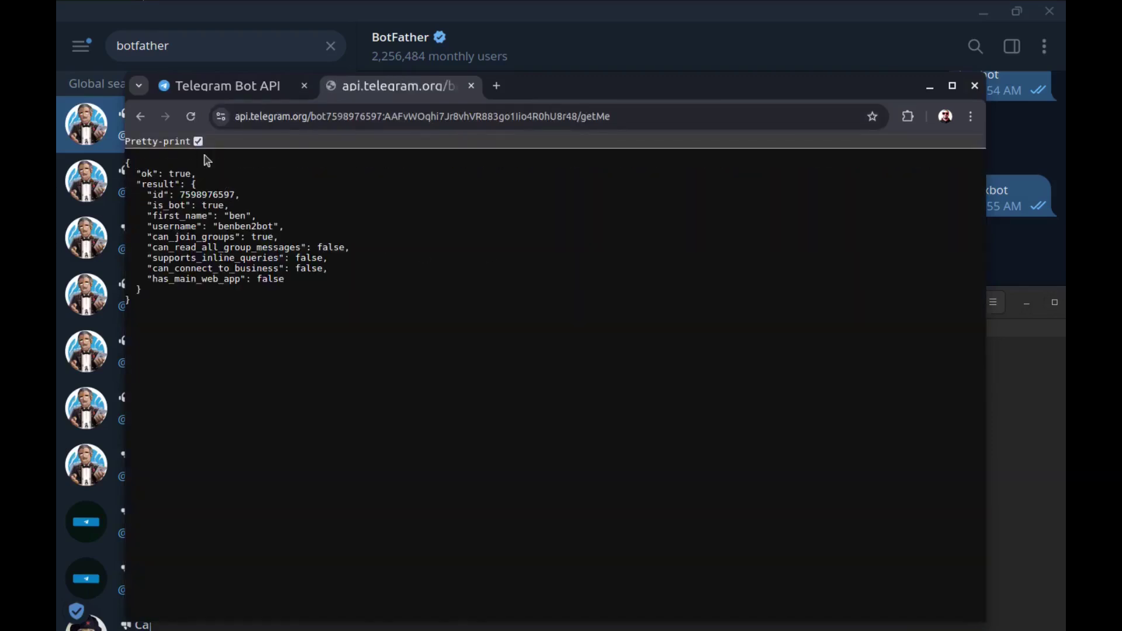
key(ctrl+plus)
key(ctrl+plus)
key(ctrl+plus)
key(ctrl+plus)
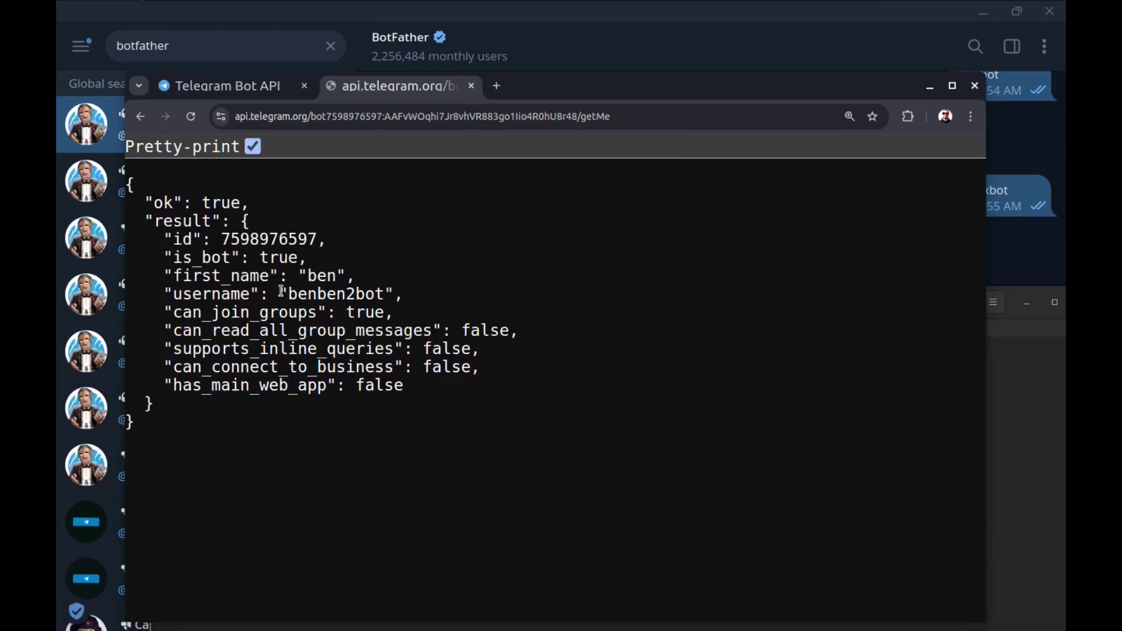
click(253, 94)
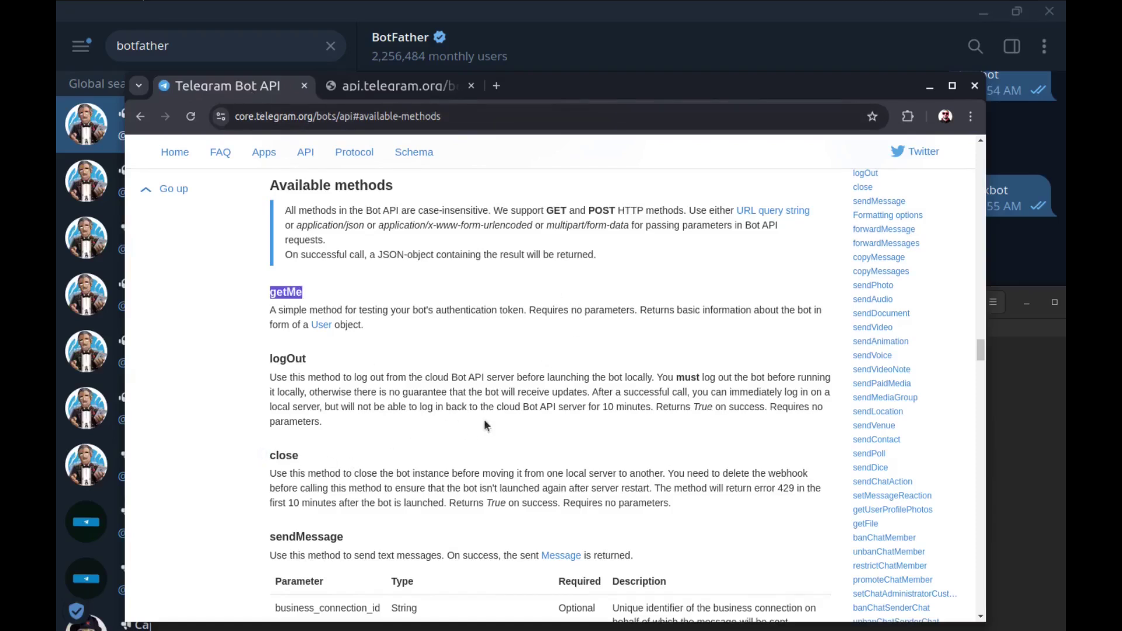
- Jump to sendMessage and scan its parameter table, noting the required chat_id and text fields
click(874, 202)
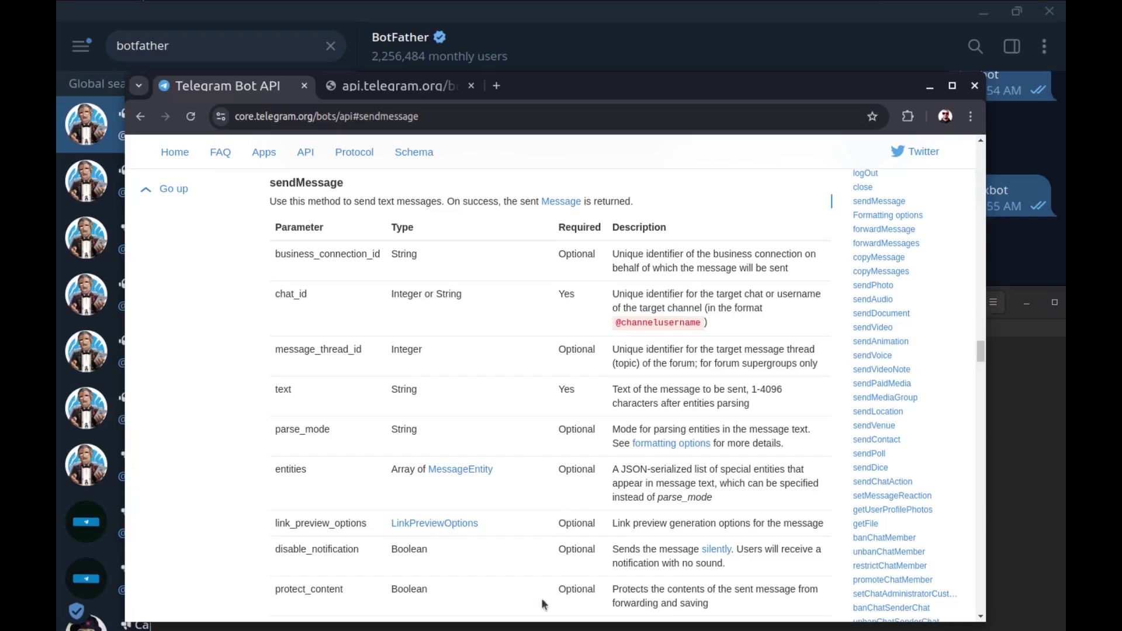
scroll(544, 457, down, 3)
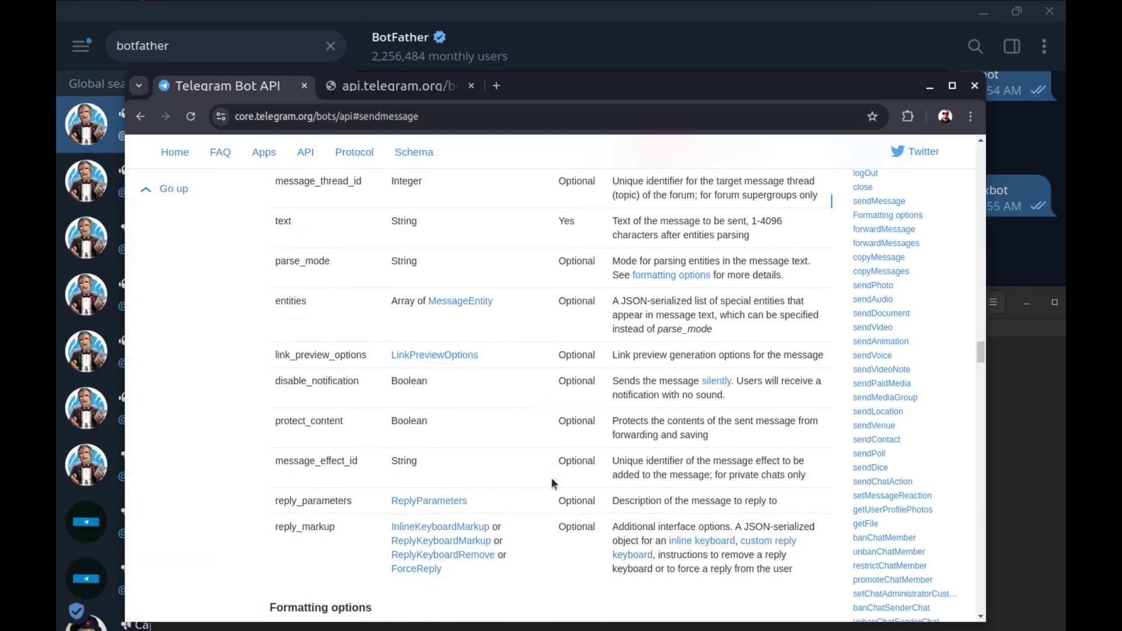
scroll(542, 459, up, 4)
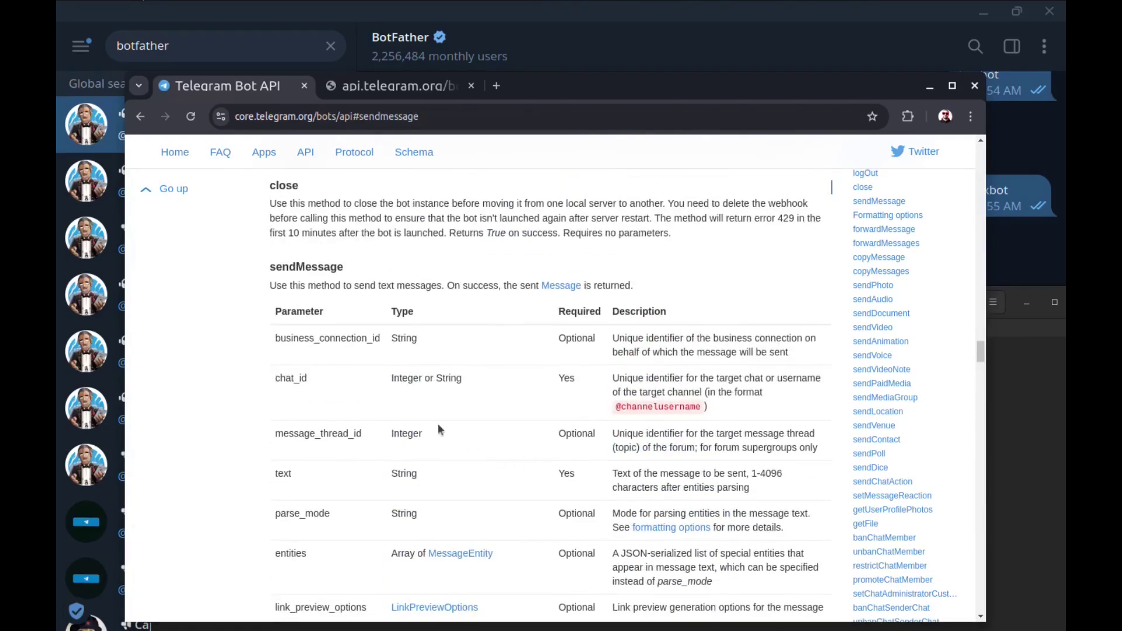
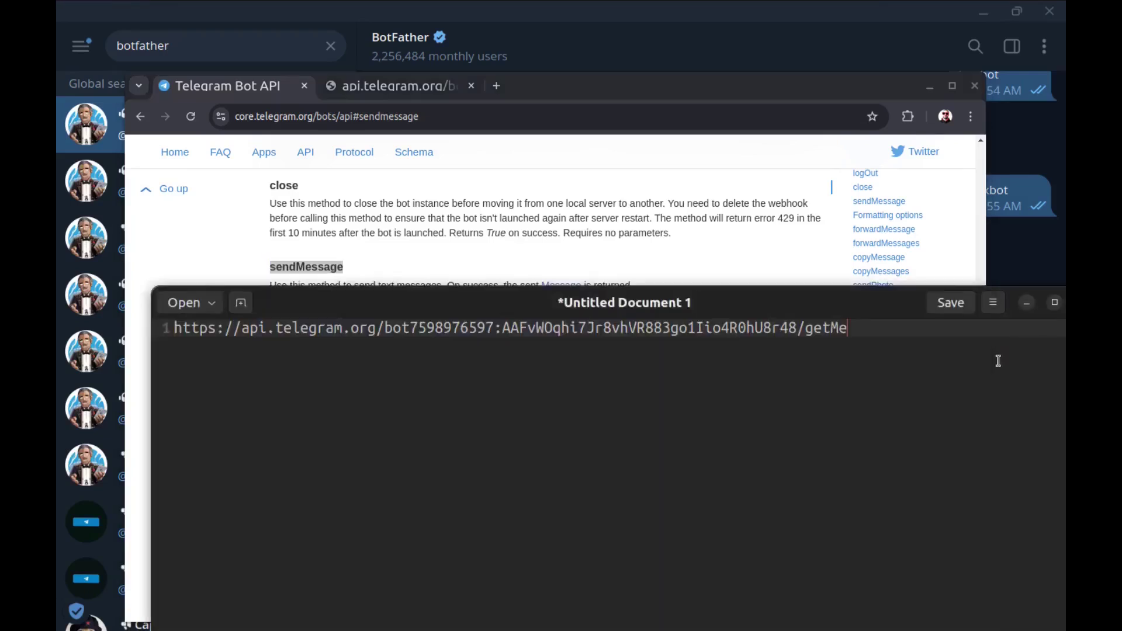
- Replace 'getMe' at the end of the bot API URL by pasting the copied 'sendMessage'
drag(820, 309, 753, 295)
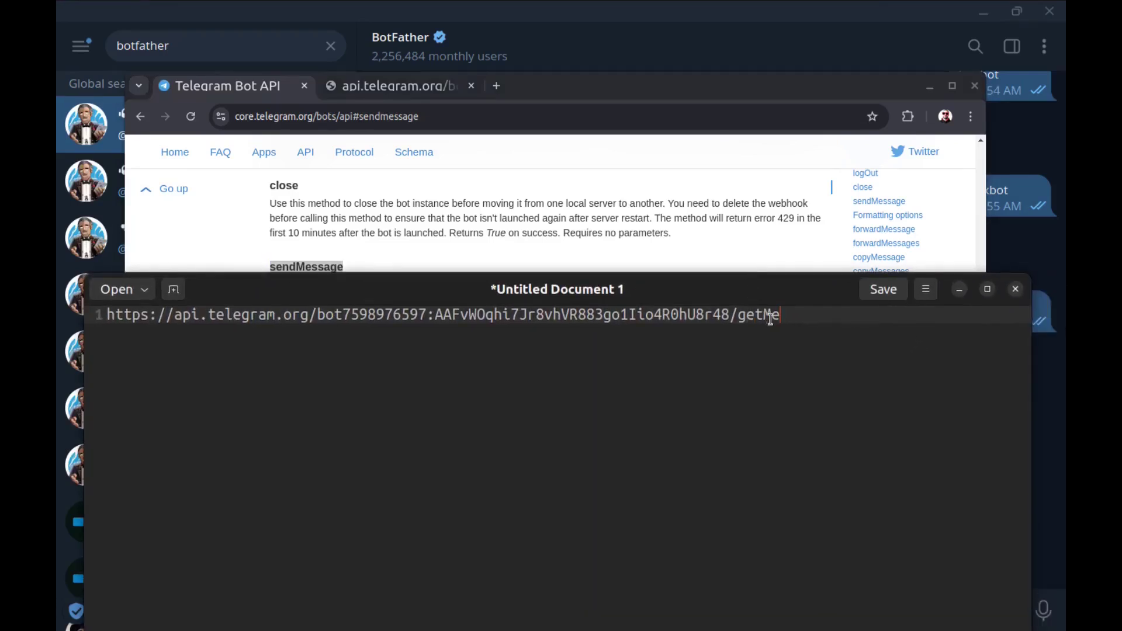
double_click(767, 316)
right_click(766, 317)
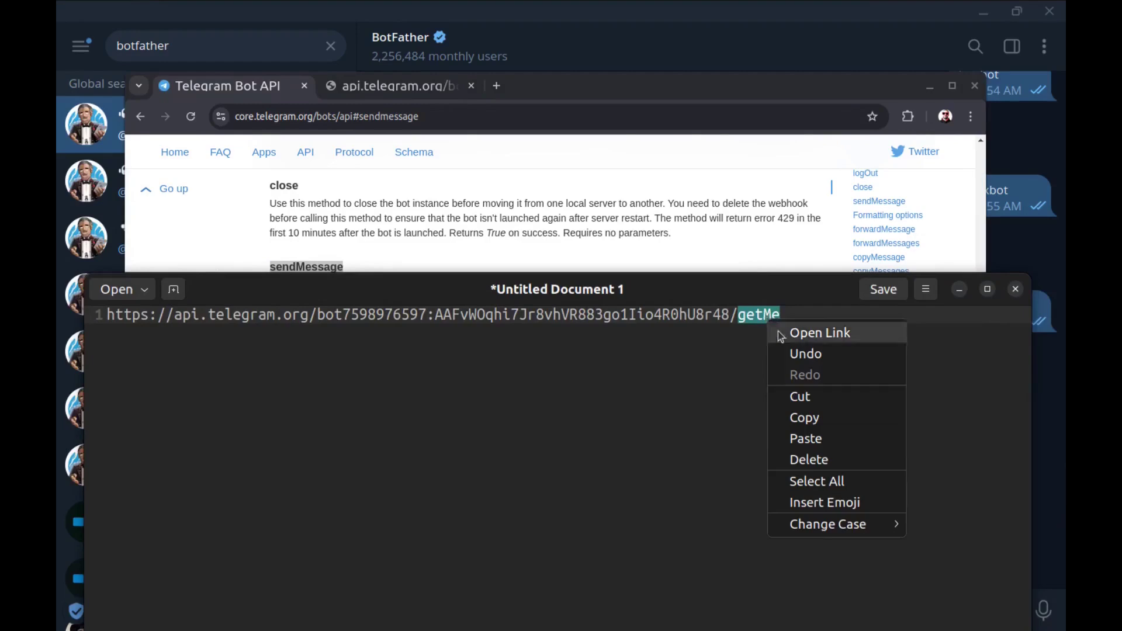
click(811, 438)
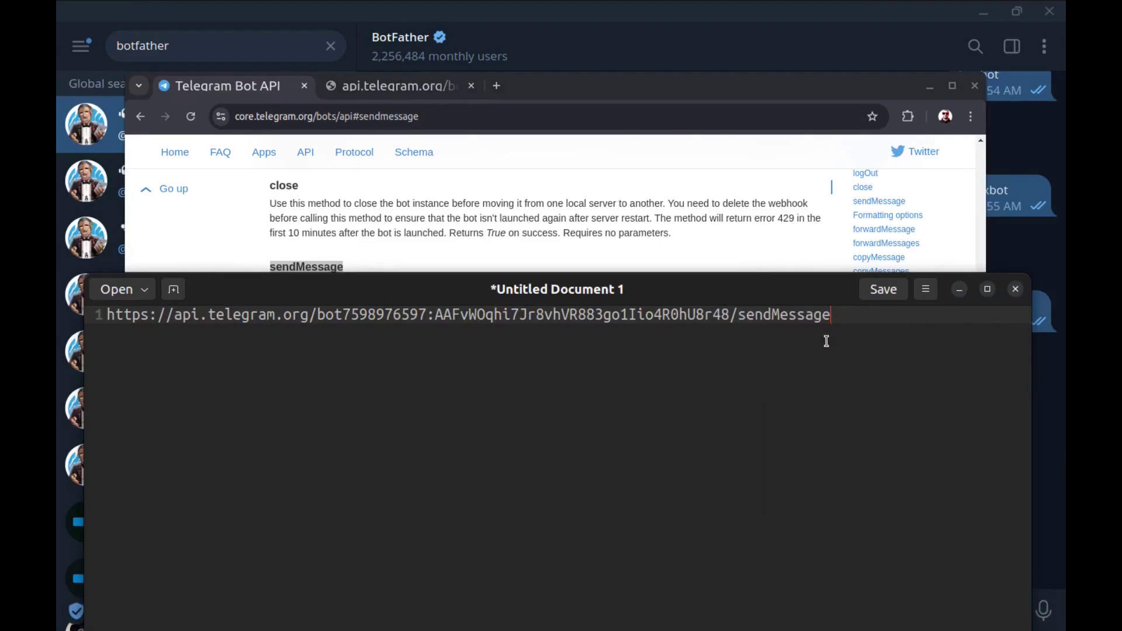
- Copy 'chat_id' from Chrome's sendMessage parameter table, then return to the text editor
click(525, 94)
drag(524, 94, 524, 77)
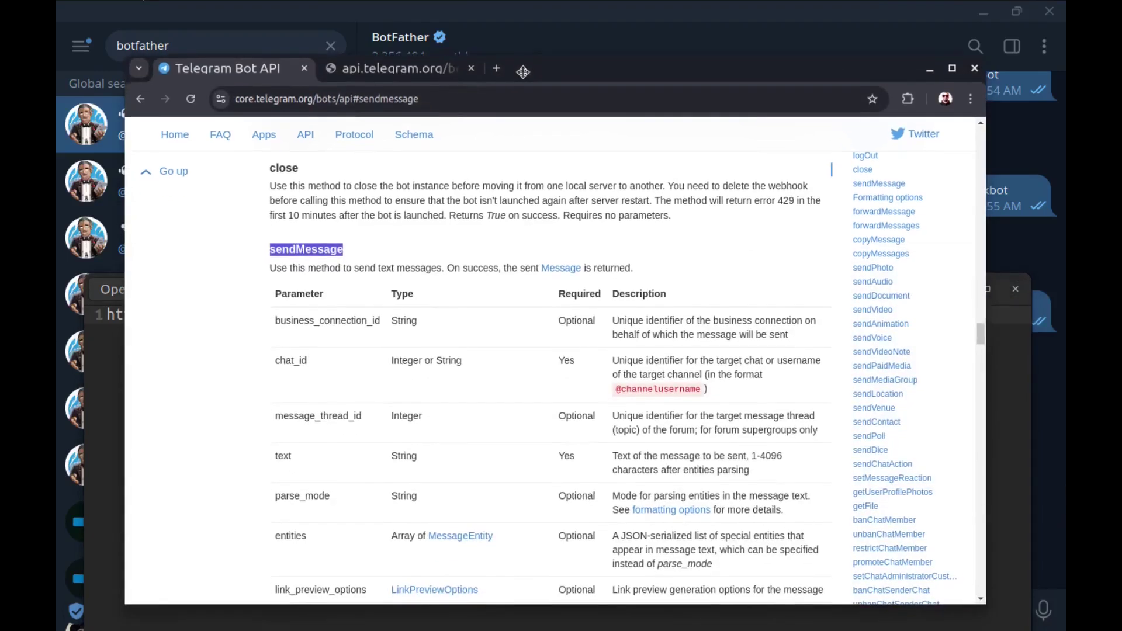
double_click(291, 360)
right_click(291, 360)
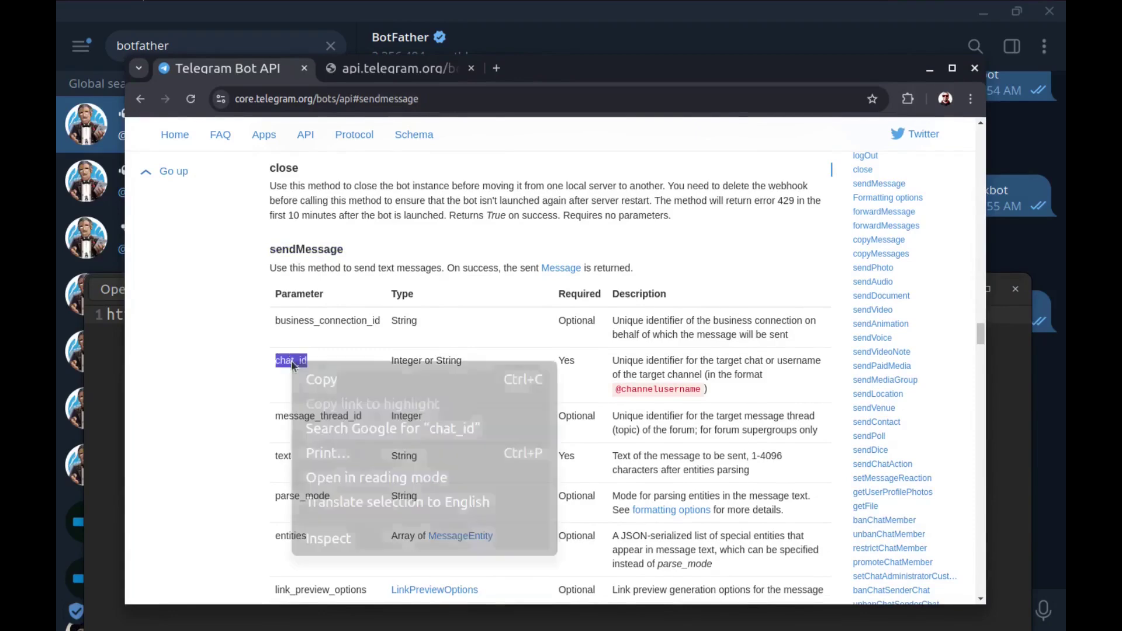
click(551, 380)
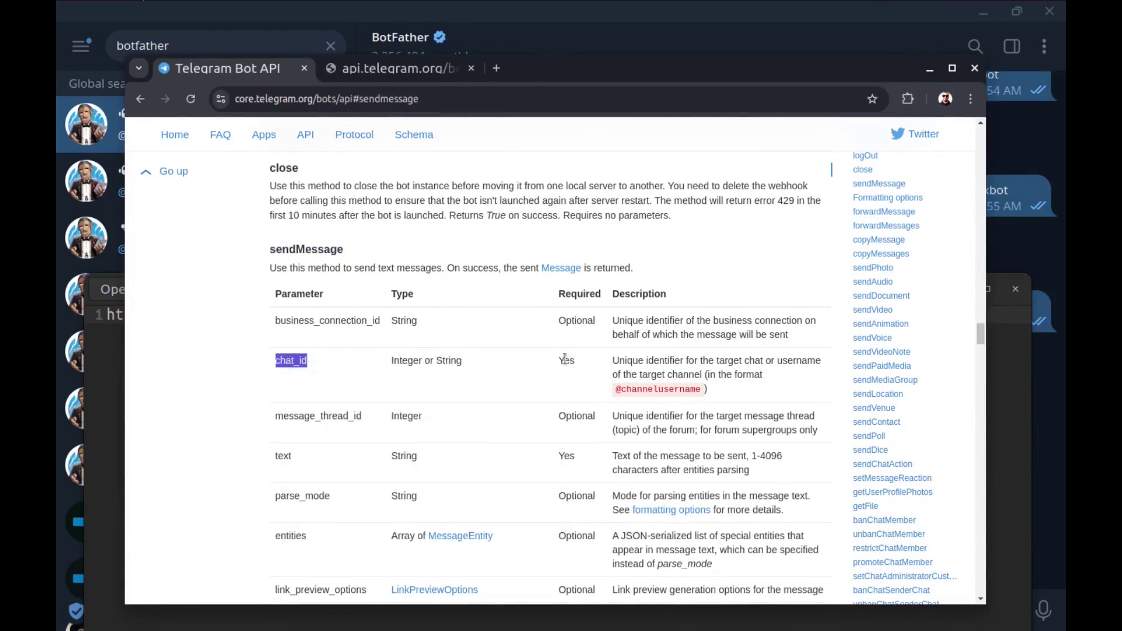
click(112, 388)
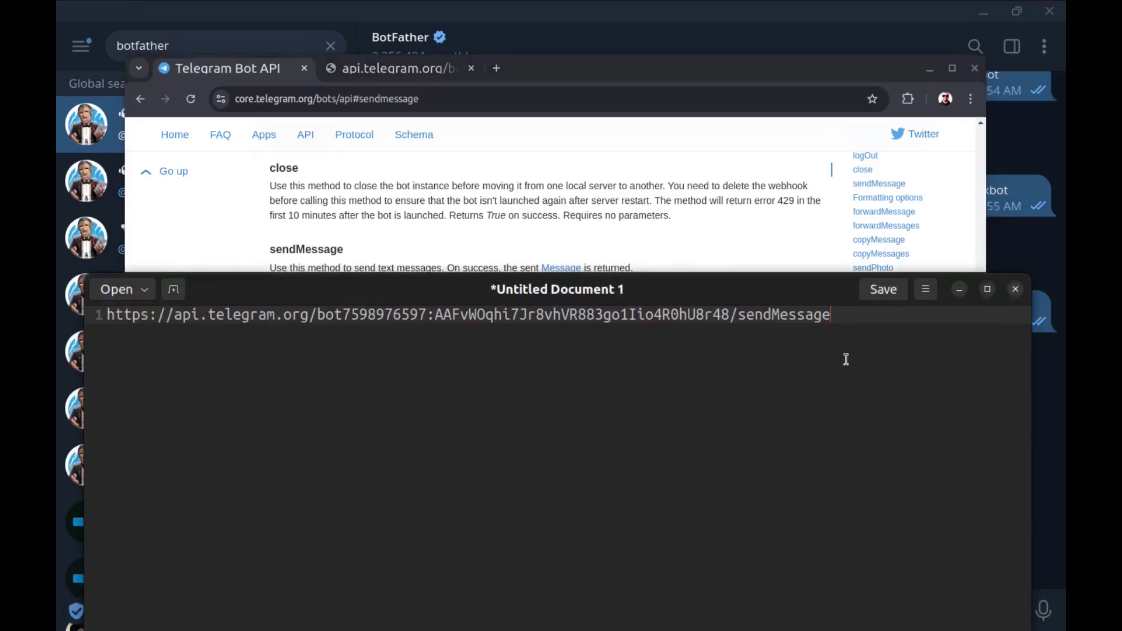
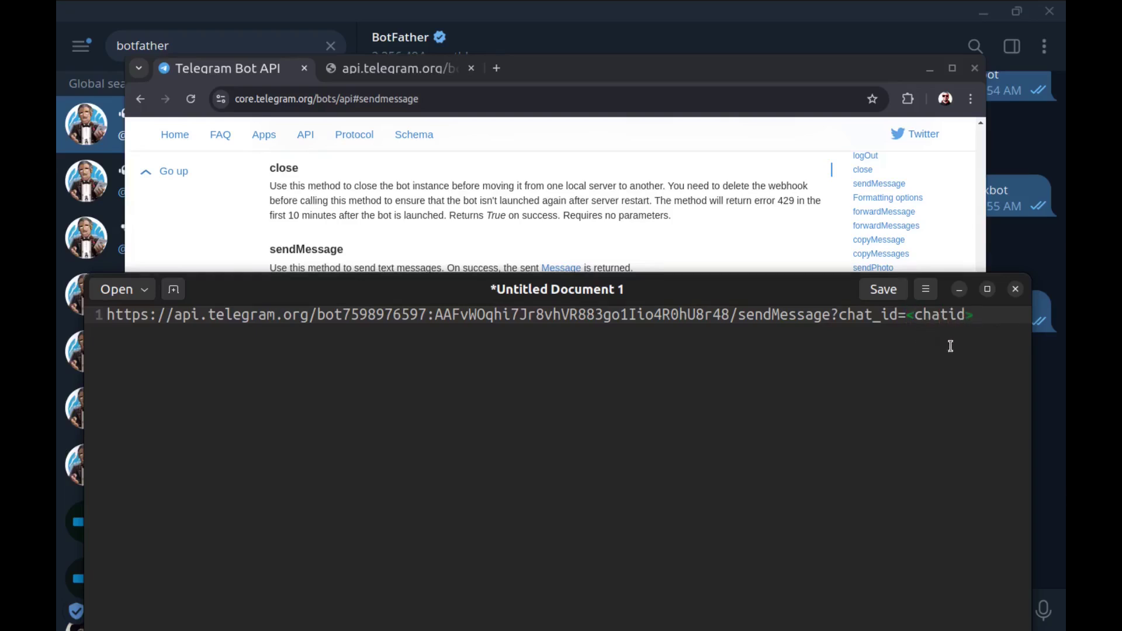
- Copy the word 'text' from the sendMessage parameter table in the Bot API documentation
click(529, 243)
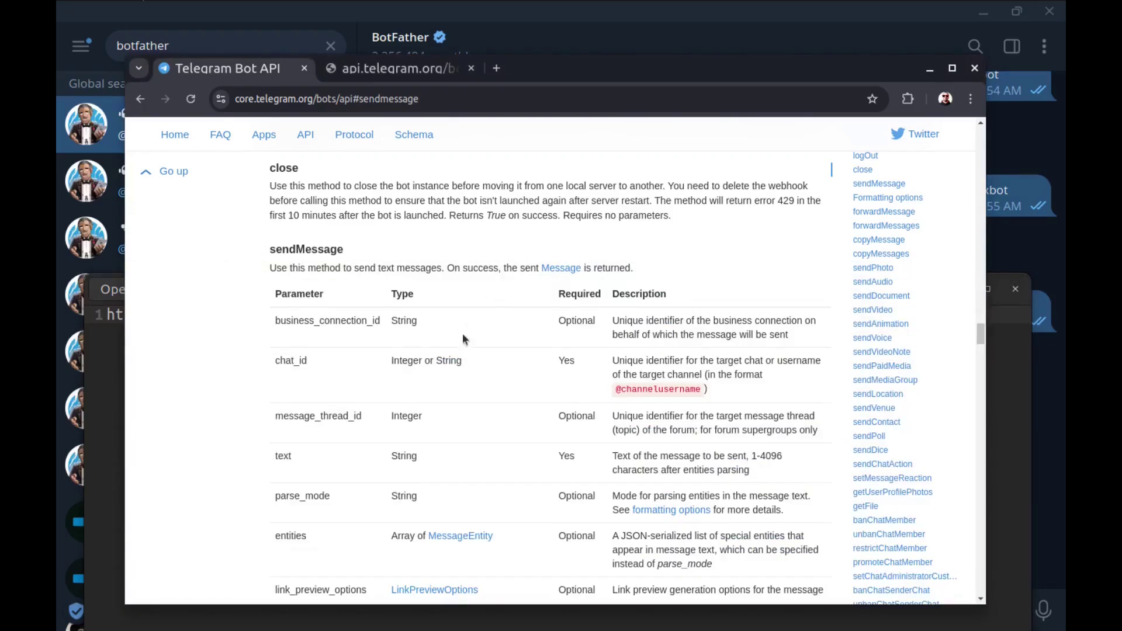
double_click(284, 456)
right_click(284, 455)
click(347, 282)
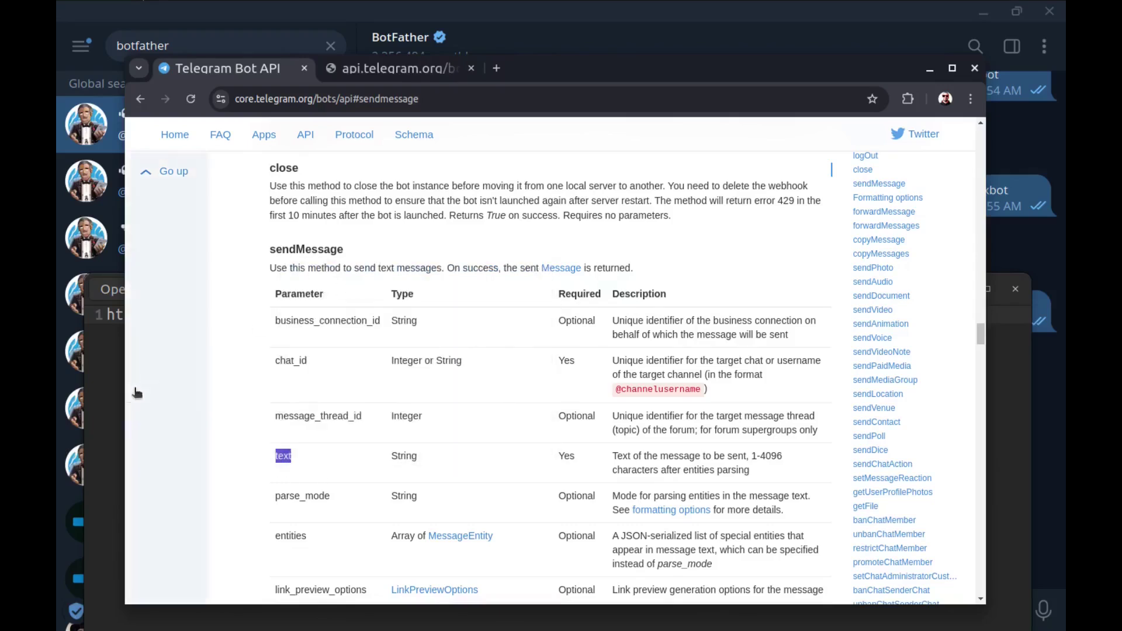
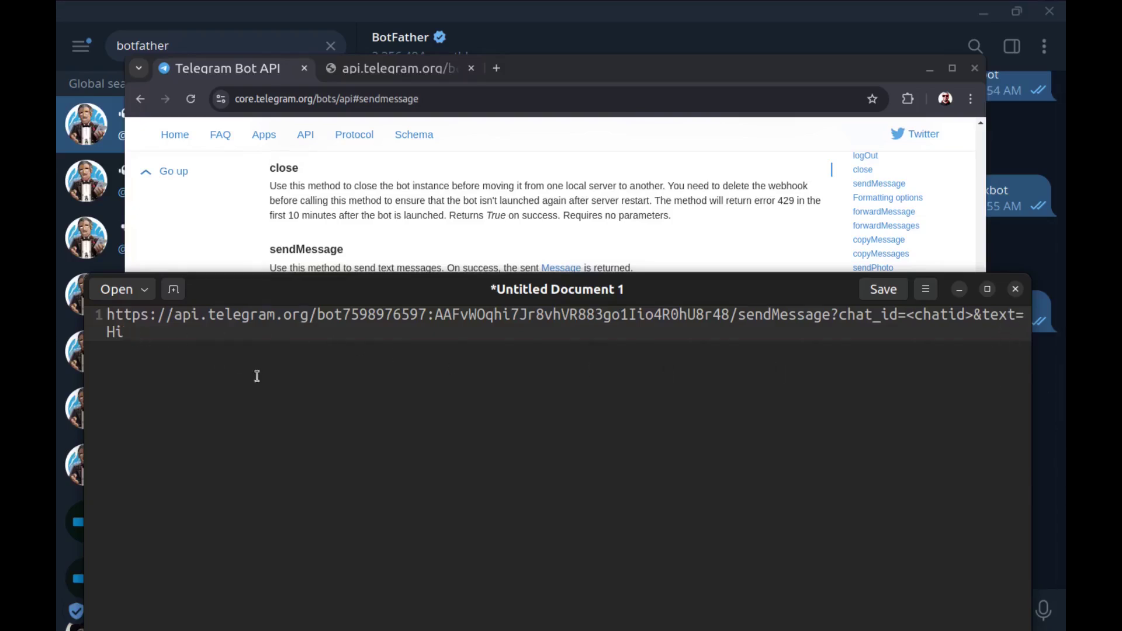
- Zoom the editor text out one level so the whole sendMessage URL stops wrapping
key(ctrl+minus)
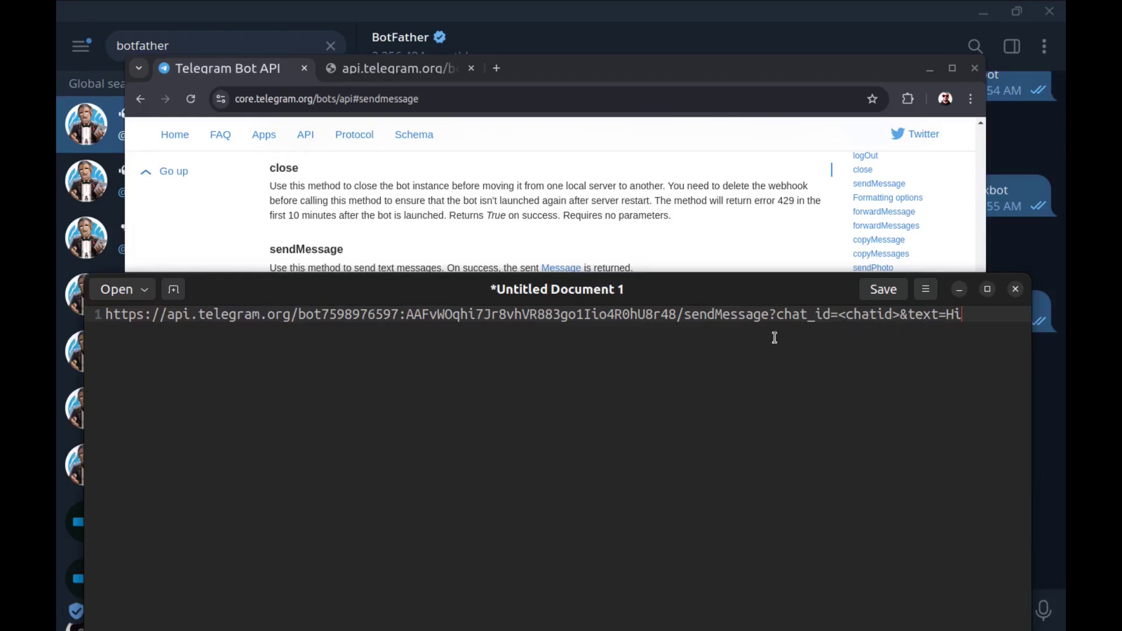
- Check the sendMessage chat_id parameter in Chrome's Bot API docs, then return to the BotFather chat
click(454, 244)
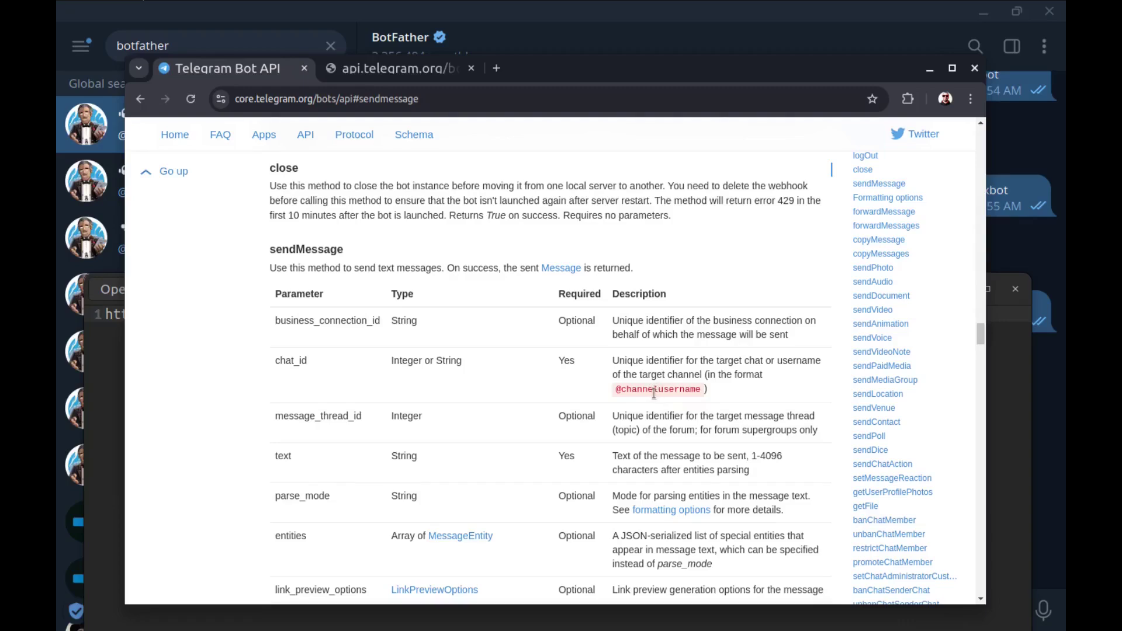
click(247, 13)
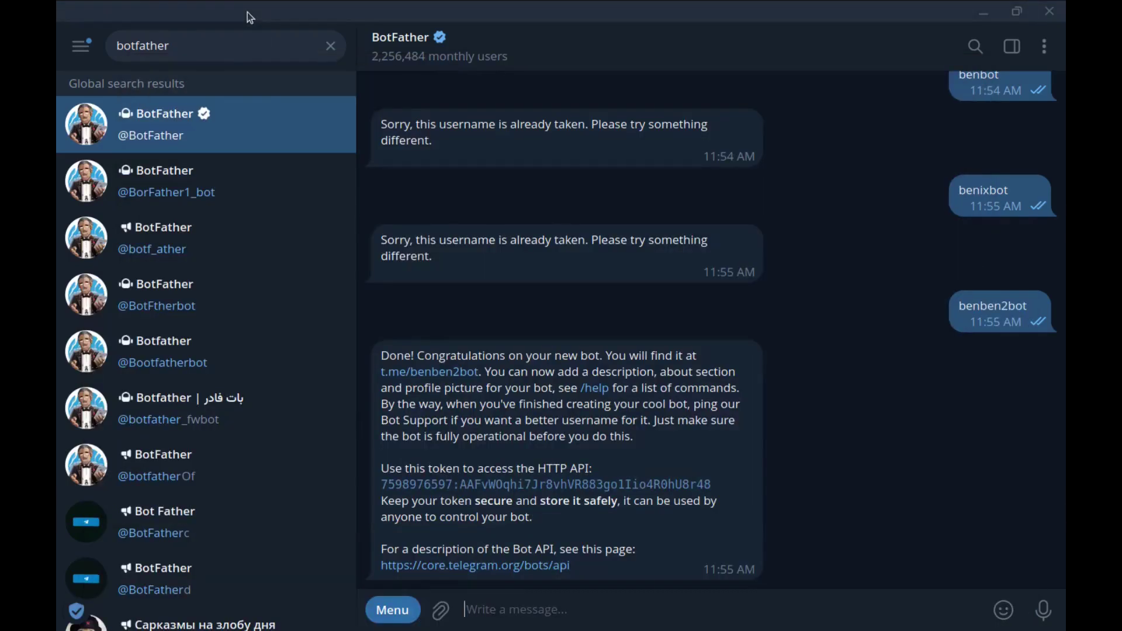
- Create a new channel named myChannel from the main menu
click(329, 46)
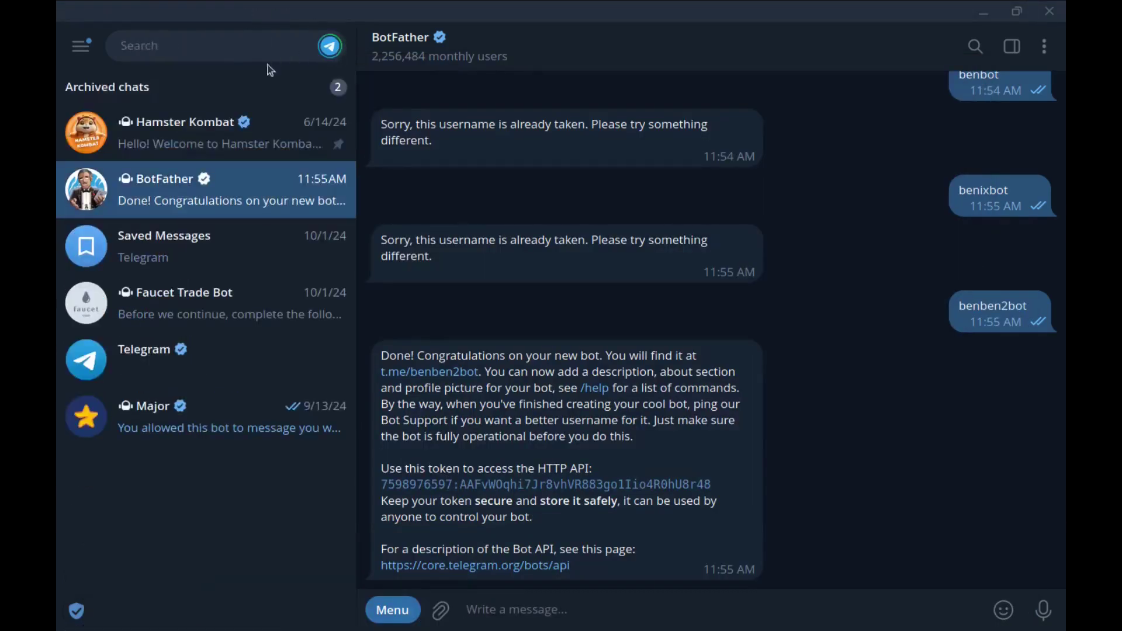
click(80, 46)
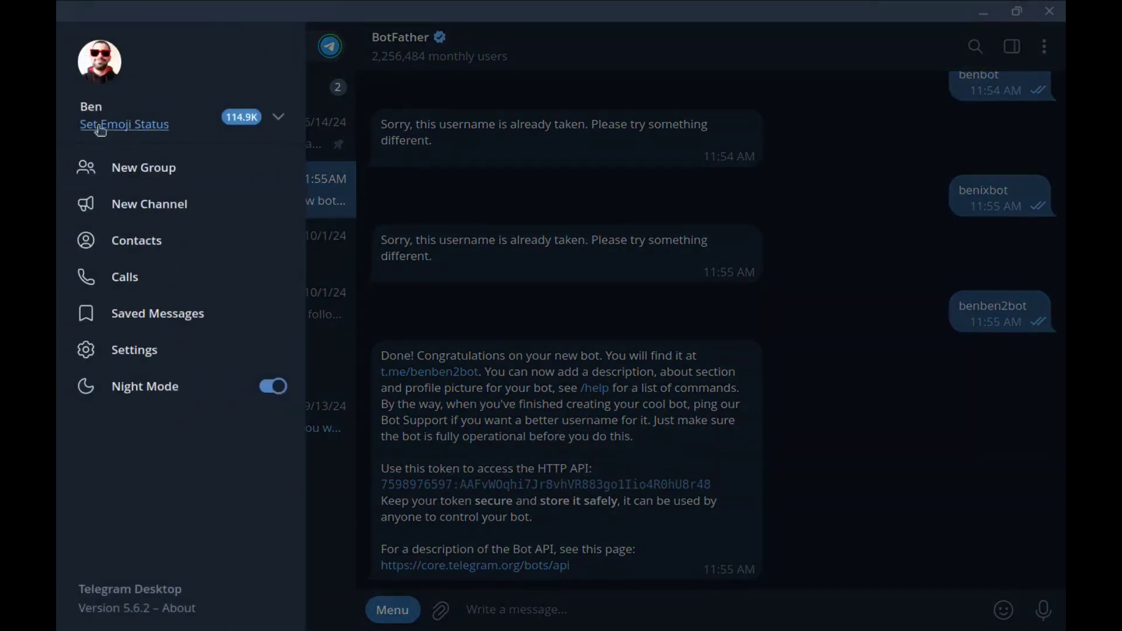
click(167, 218)
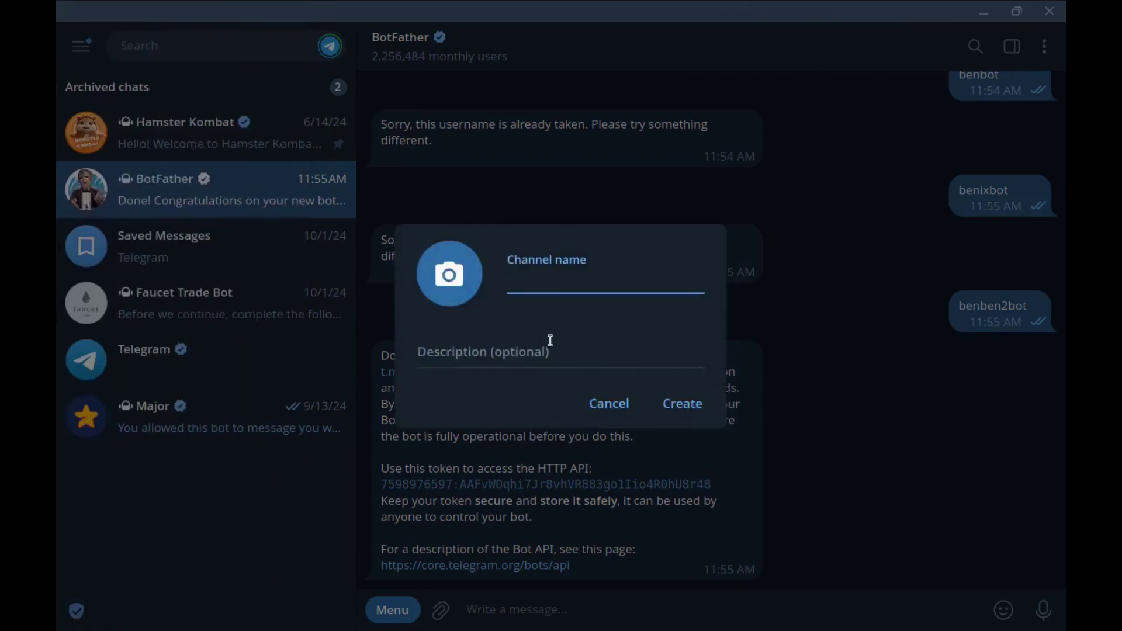
text(myChannel)
click(677, 417)
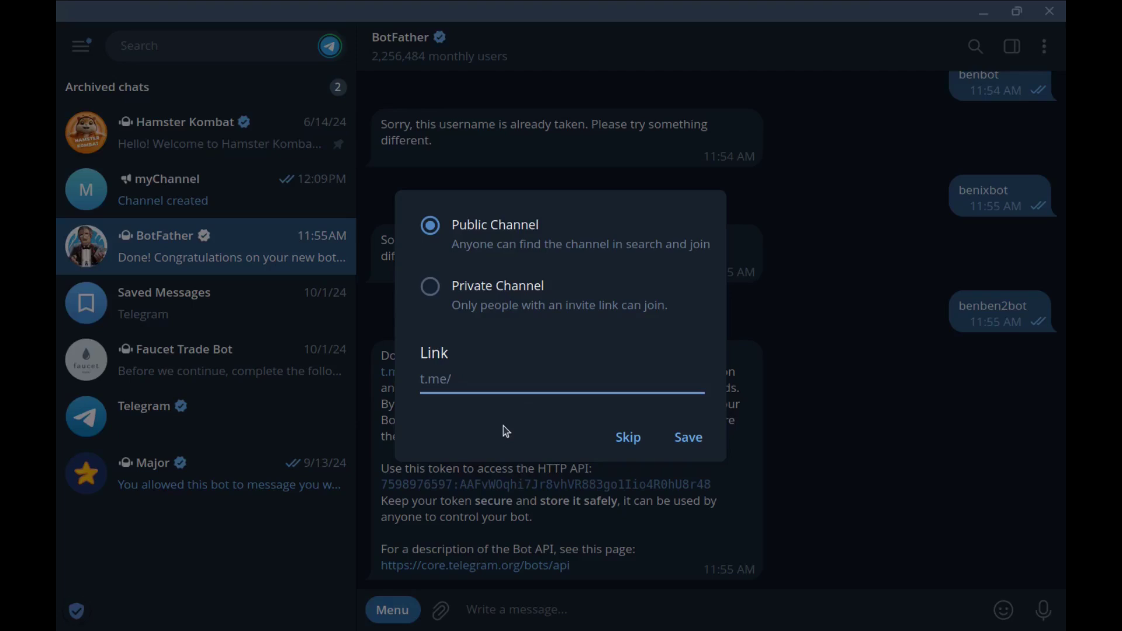
- Make the channel public with the link t.me/benixtest, replacing the taken name benben
text(benben)
key(BackSpace)
key(BackSpace)
key(BackSpace)
key(BackSpace)
key(BackSpace)
key(BackSpace)
text(benix)
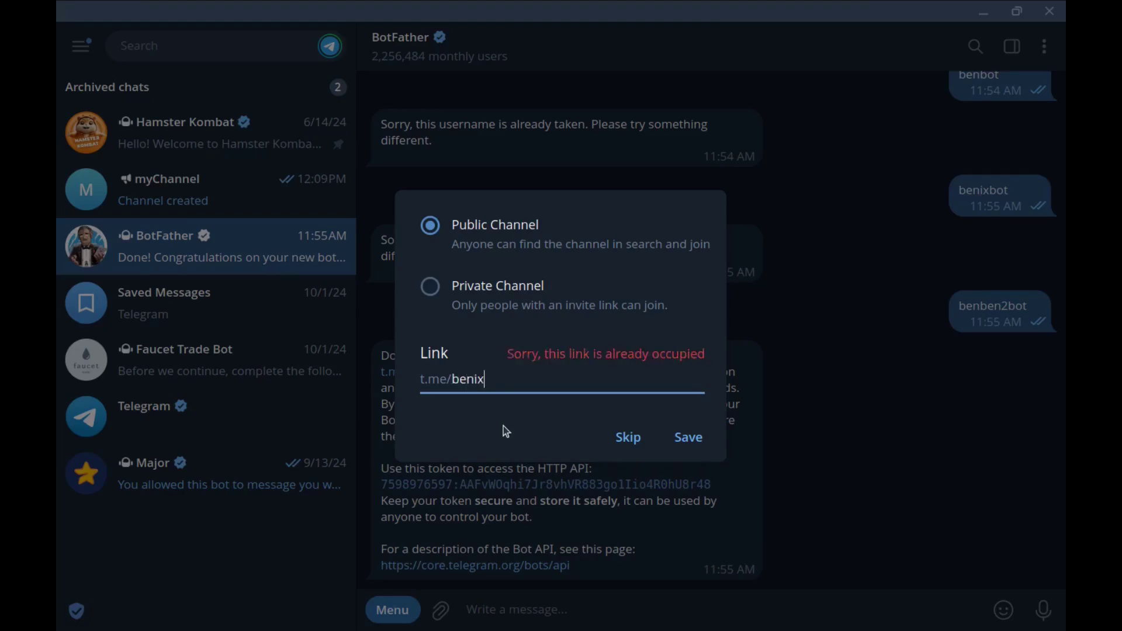
text(test)
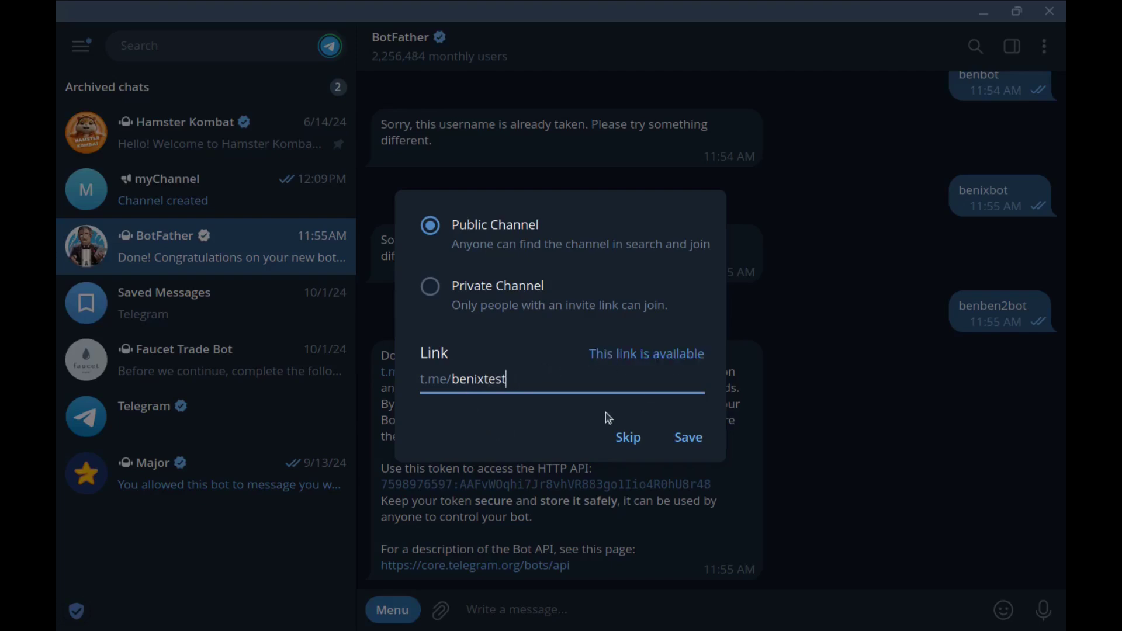
click(687, 438)
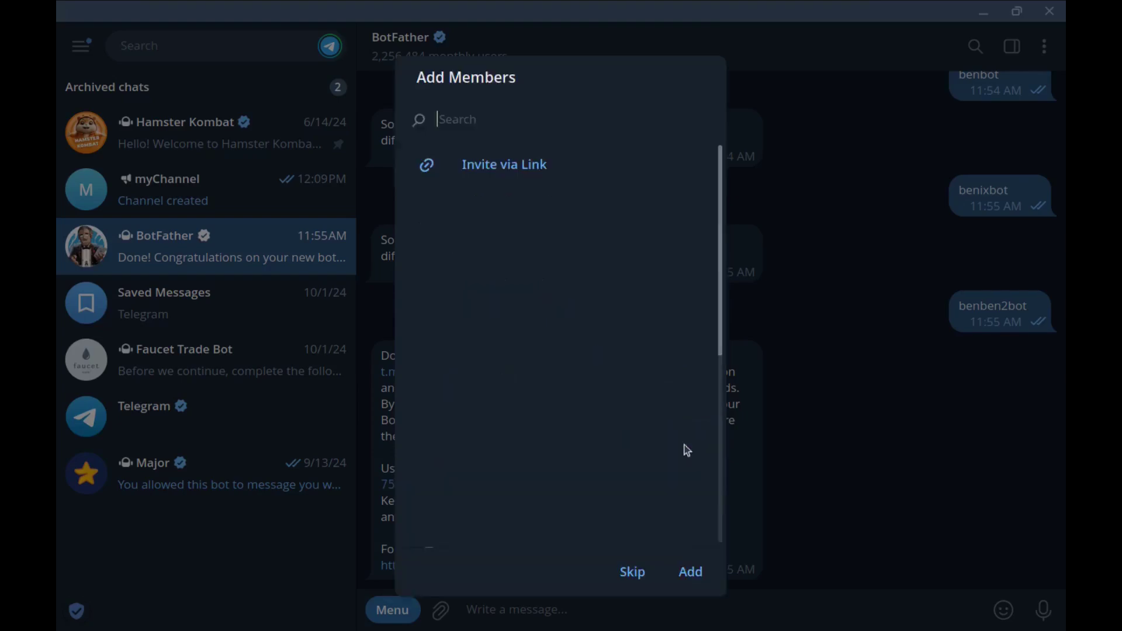
- Skip adding members and view myChannel's administrators list
click(636, 577)
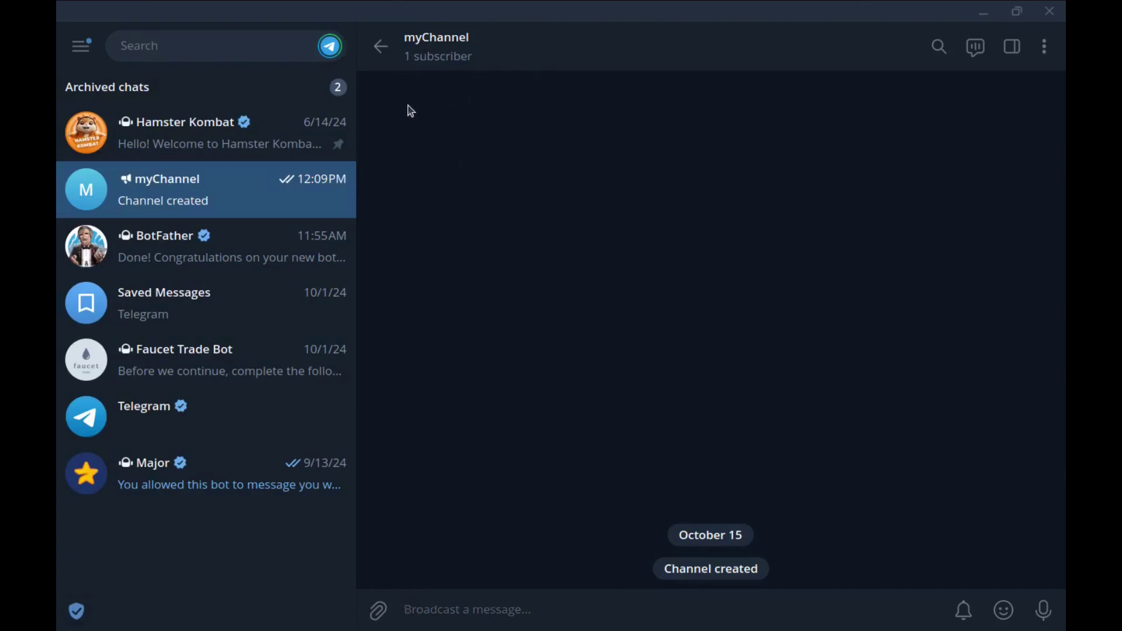
click(443, 59)
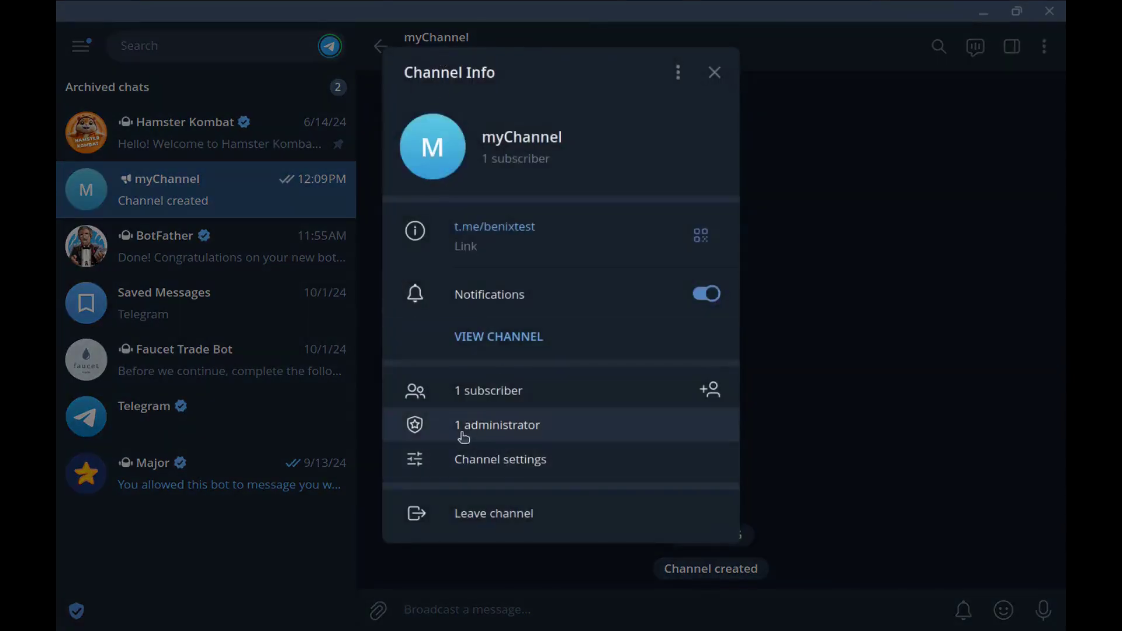
click(508, 439)
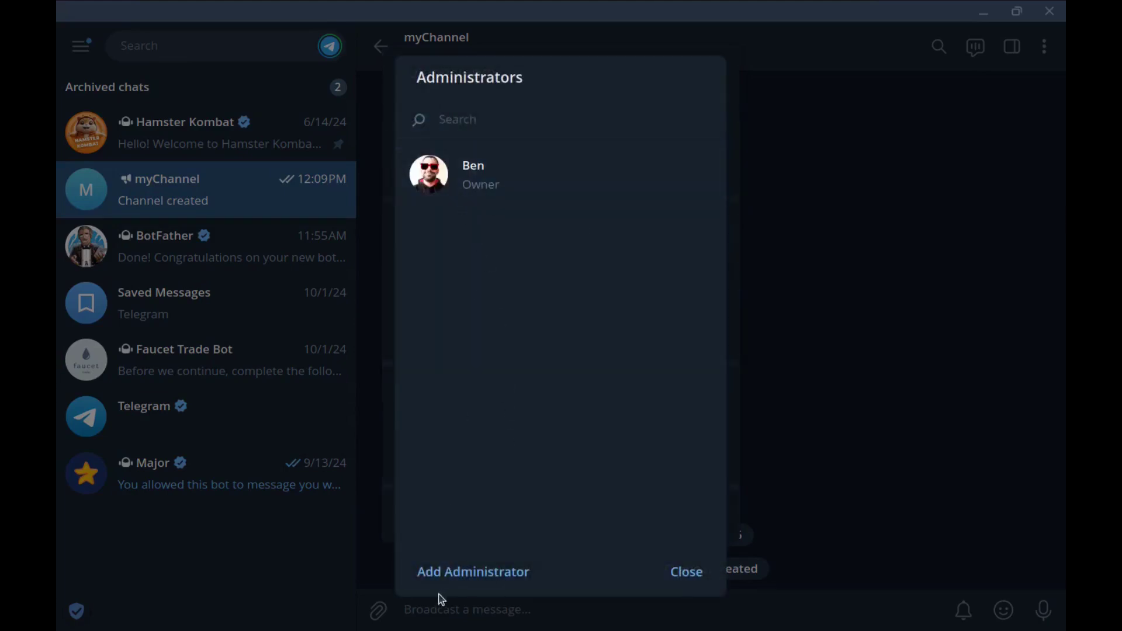
- Cancel adding an administrator, close the channel info, and return to the BotFather chat
click(491, 583)
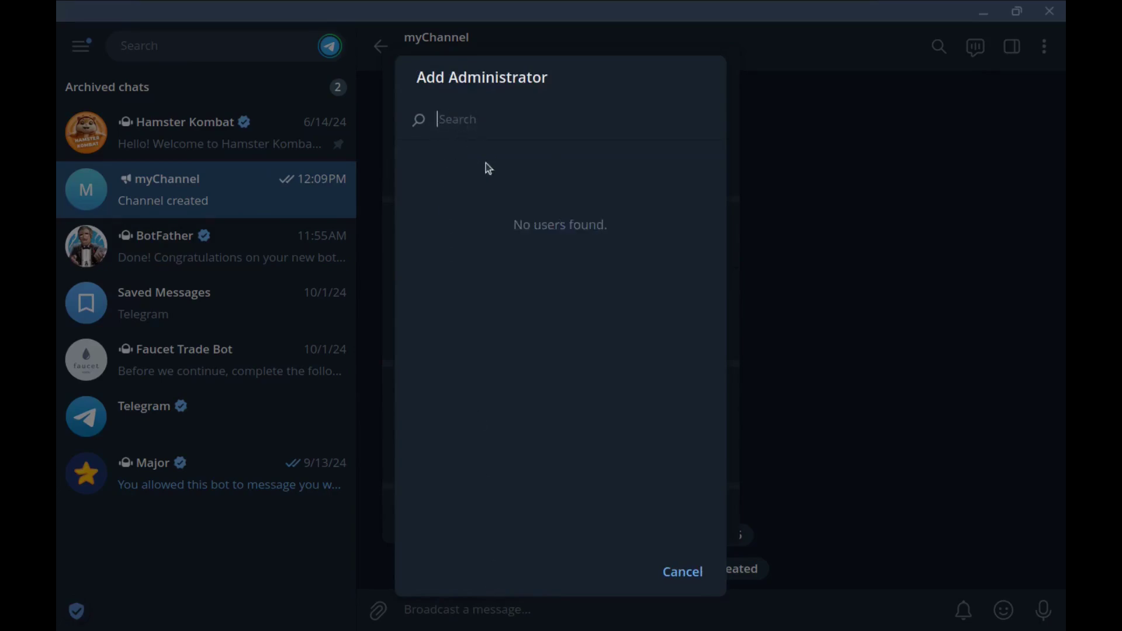
click(300, 251)
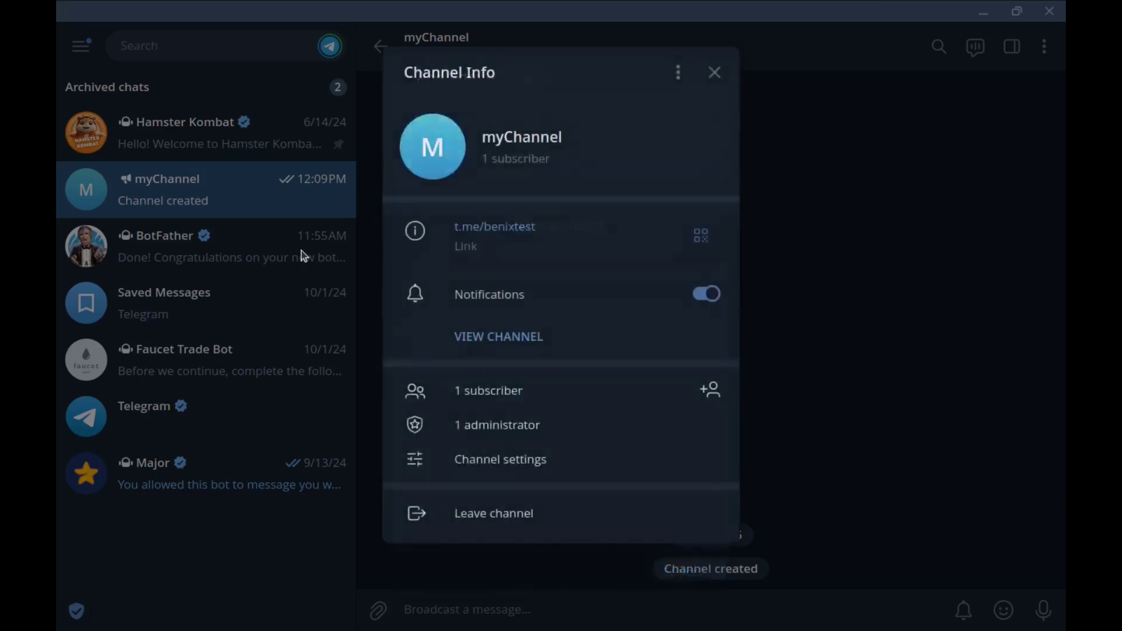
click(300, 250)
click(264, 259)
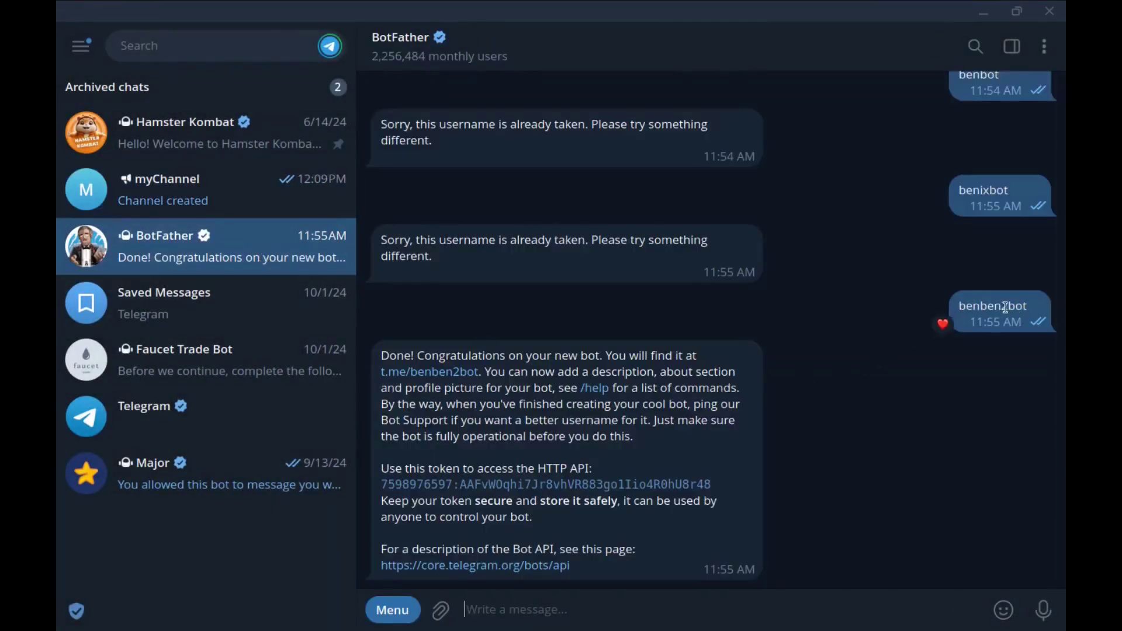
- Copy the bot username benben2bot from the BotFather message
double_click(1015, 305)
right_click(1015, 306)
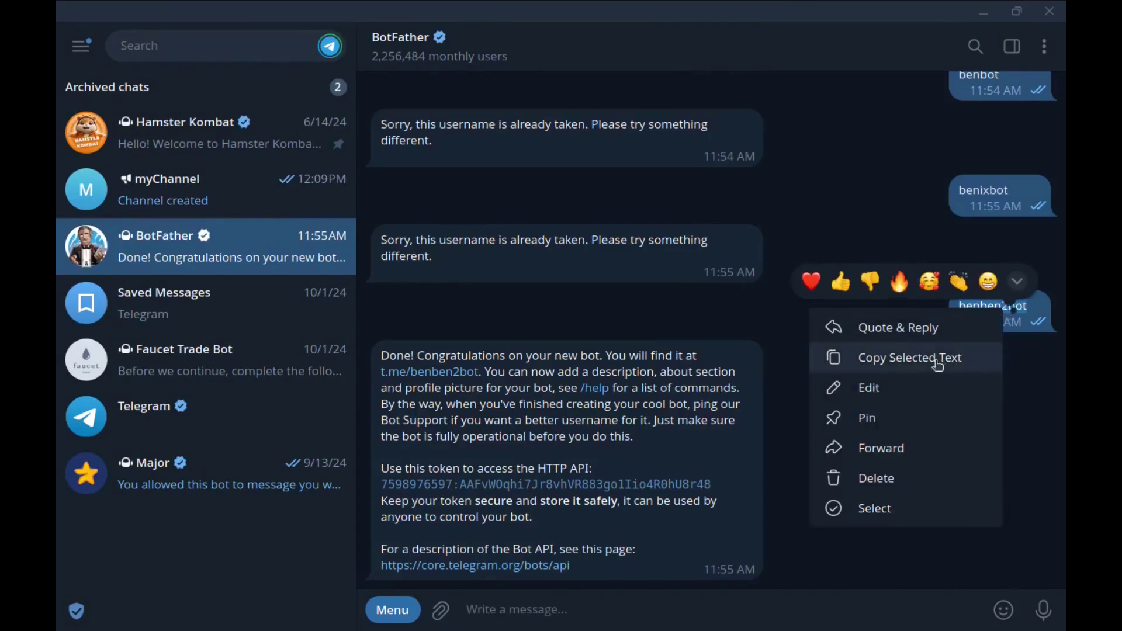
click(934, 364)
- Add benben2bot as a myChannel administrator and save its admin permissions
click(253, 204)
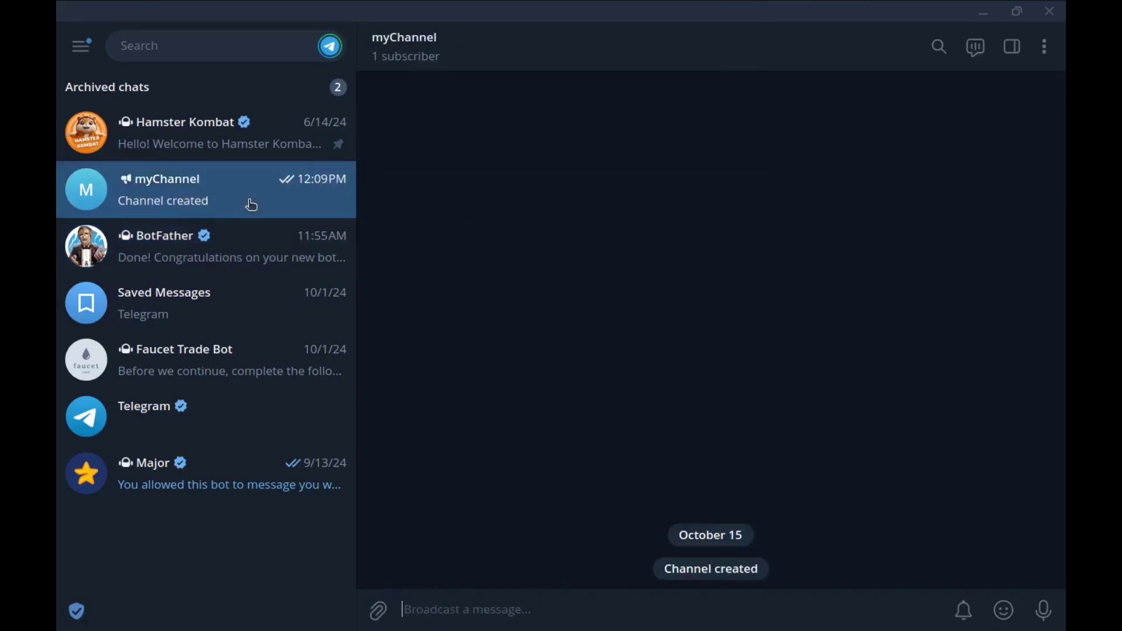
click(448, 60)
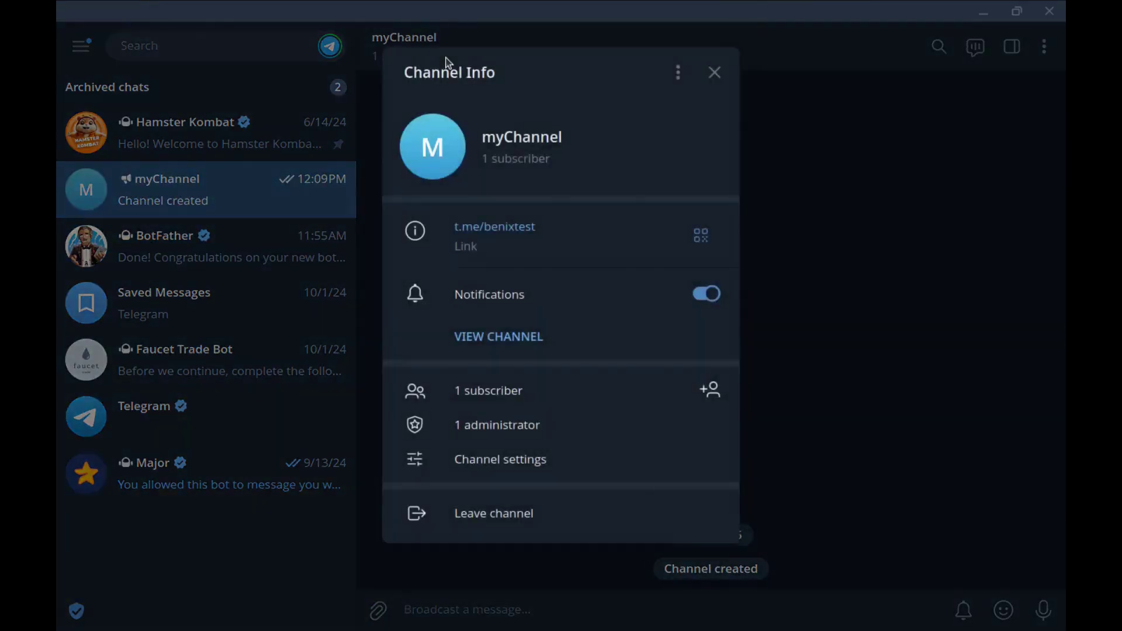
click(496, 438)
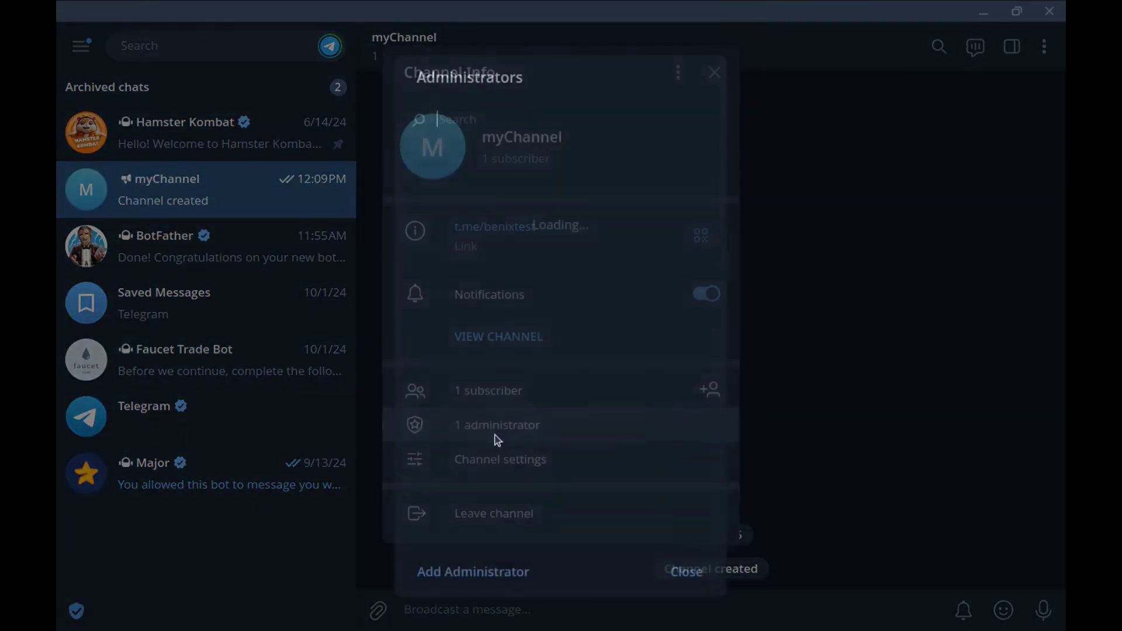
click(473, 573)
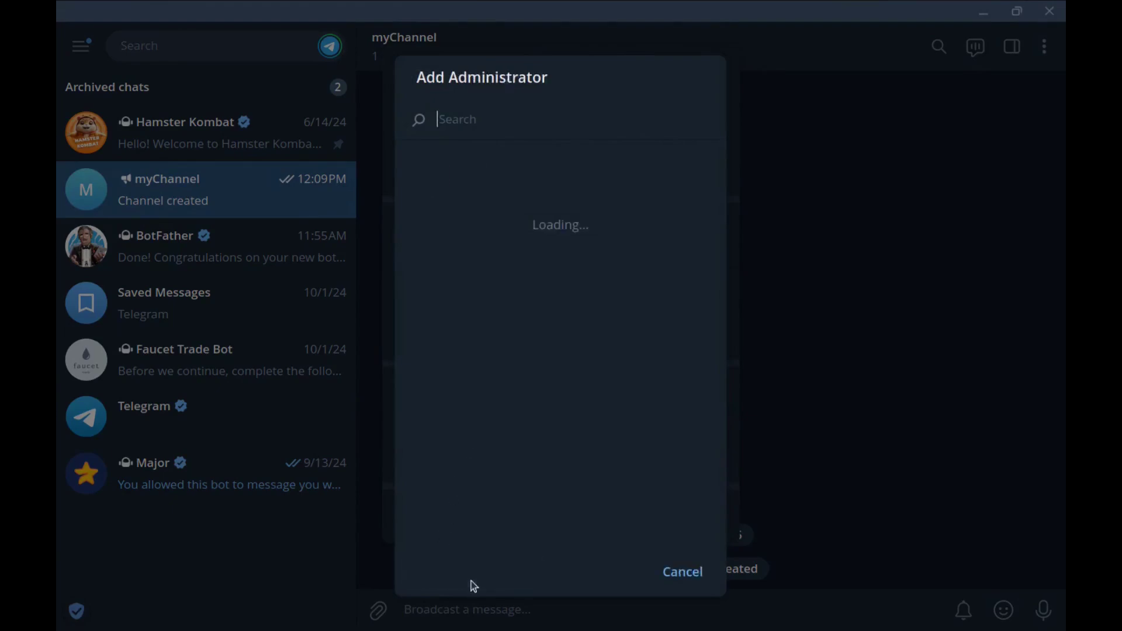
right_click(473, 131)
click(543, 278)
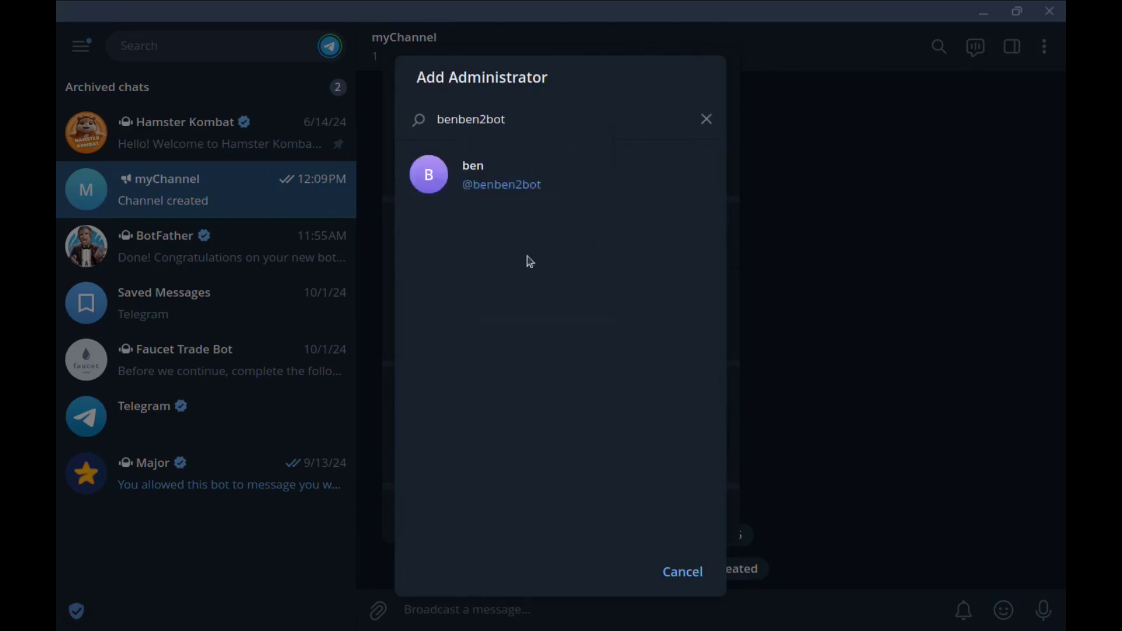
click(447, 174)
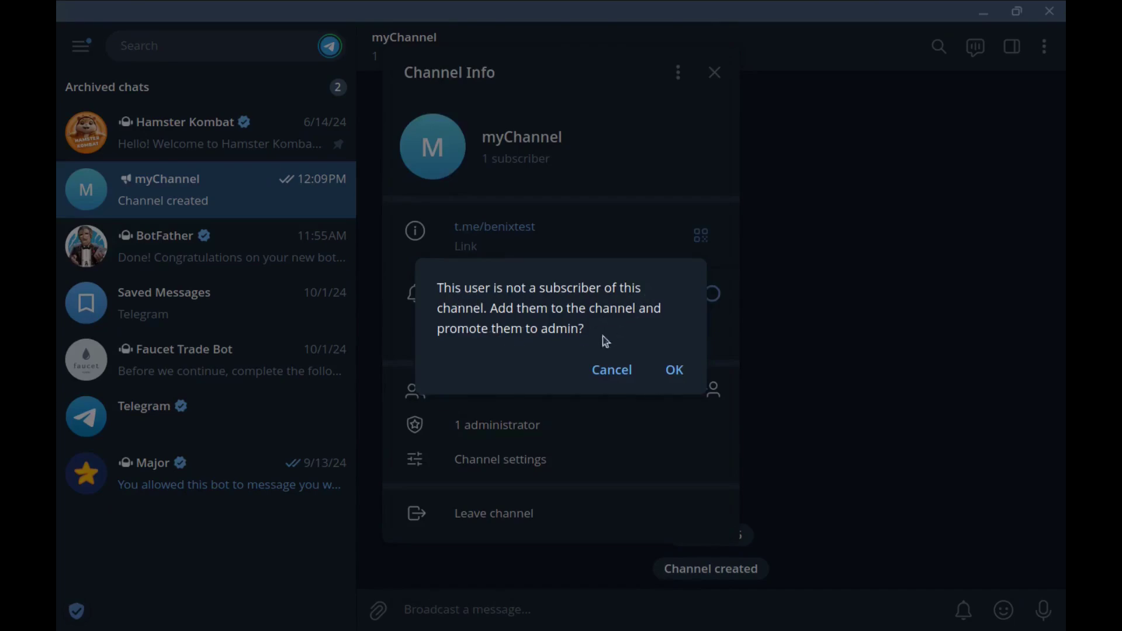
click(673, 374)
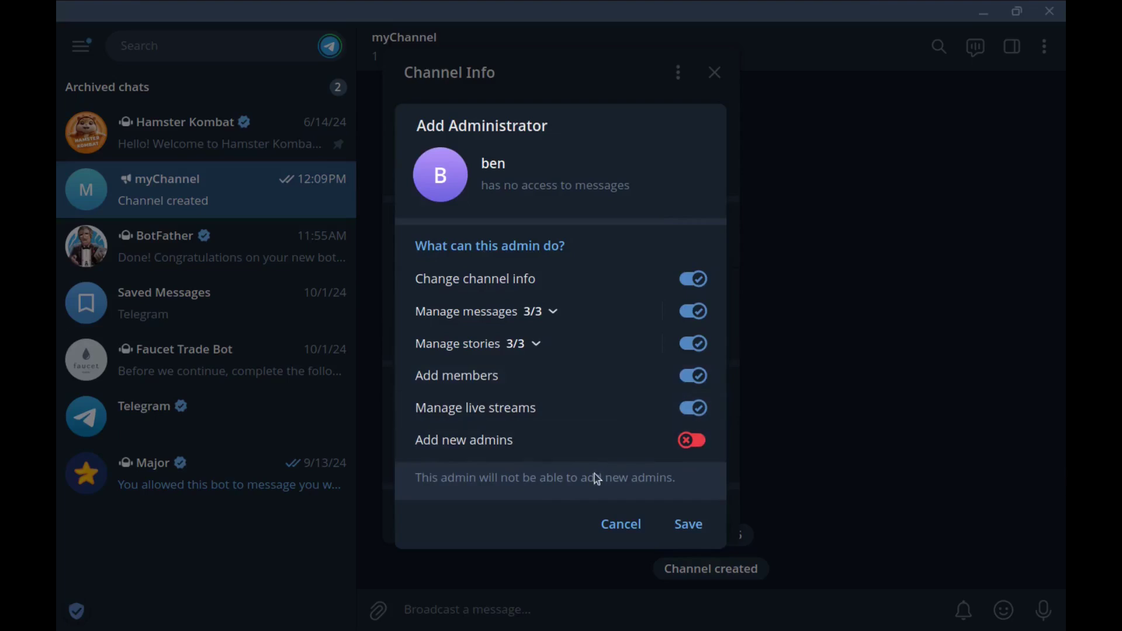
click(689, 541)
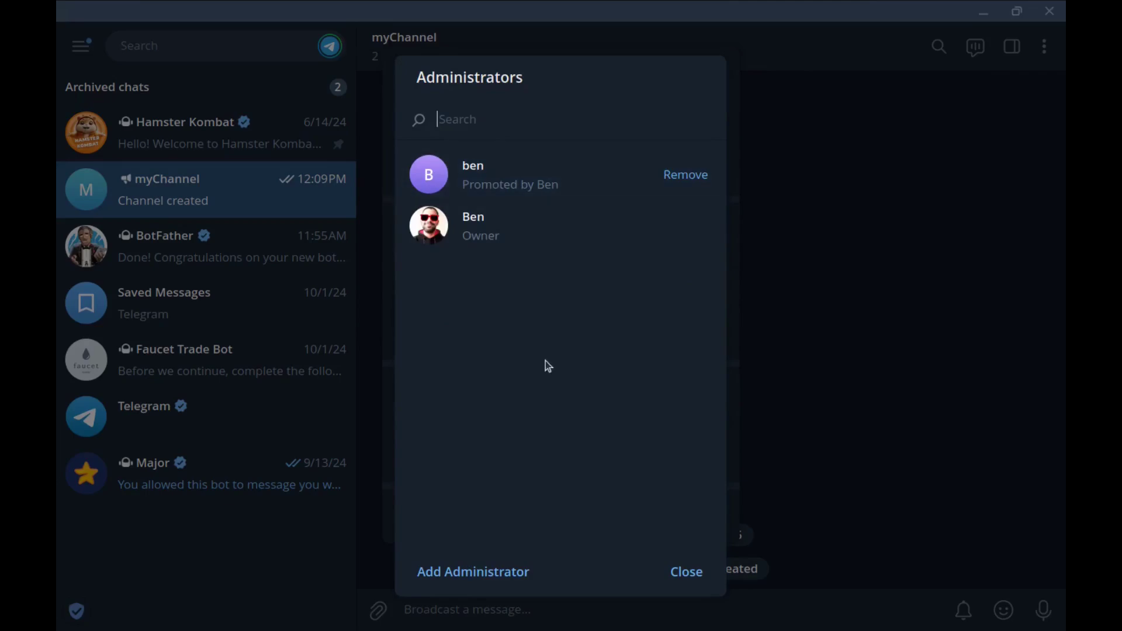
click(693, 576)
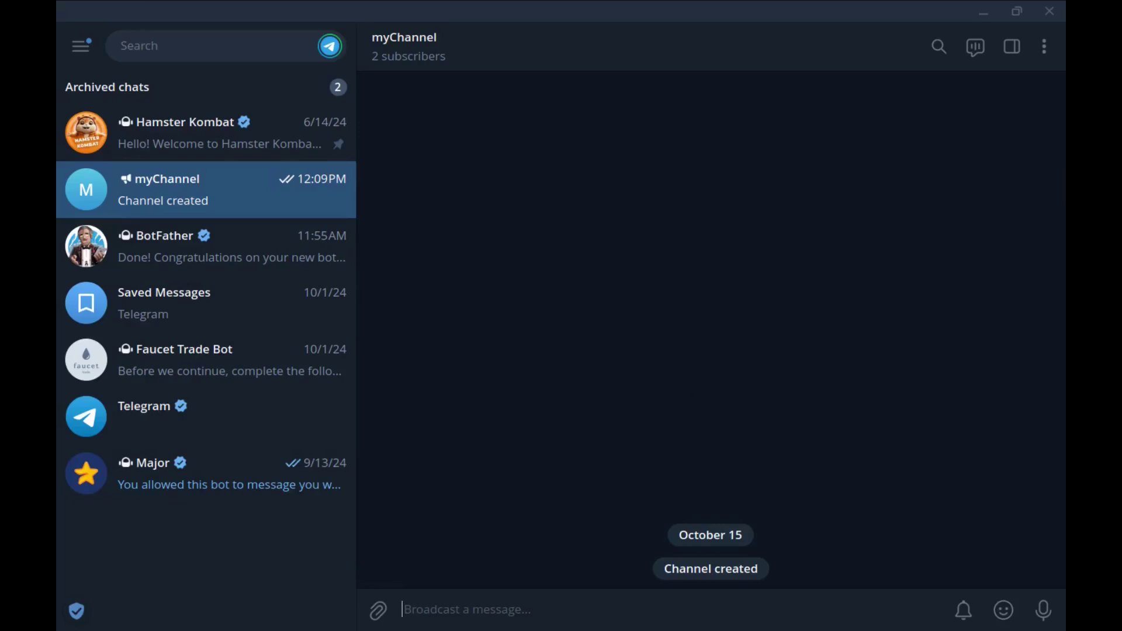
key(alt+Tab)
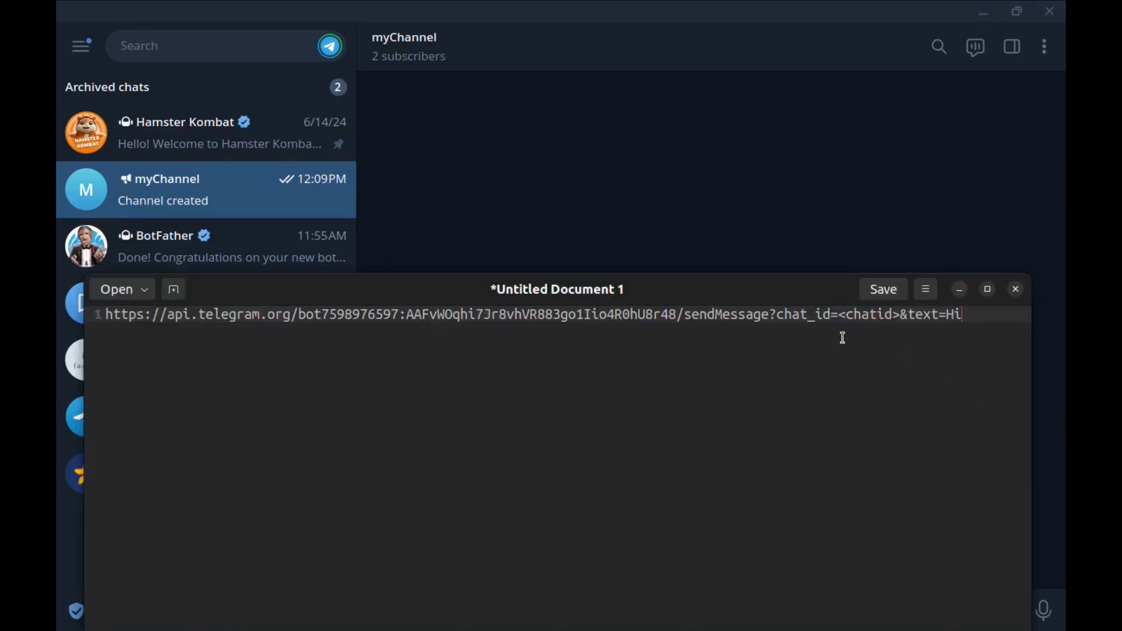
click(420, 57)
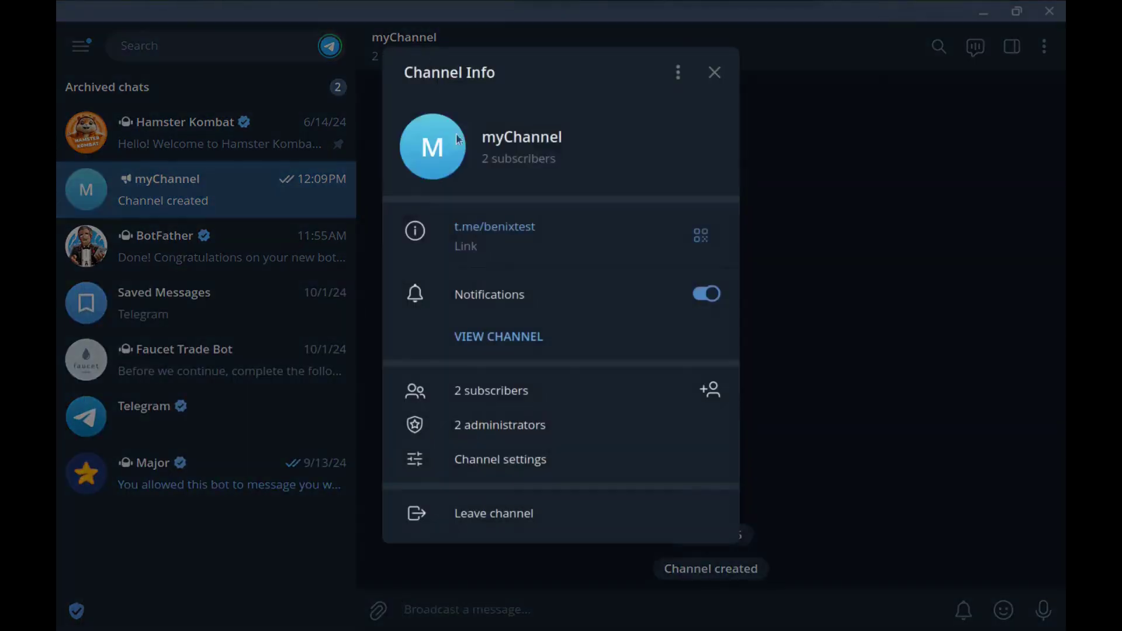
right_click(509, 236)
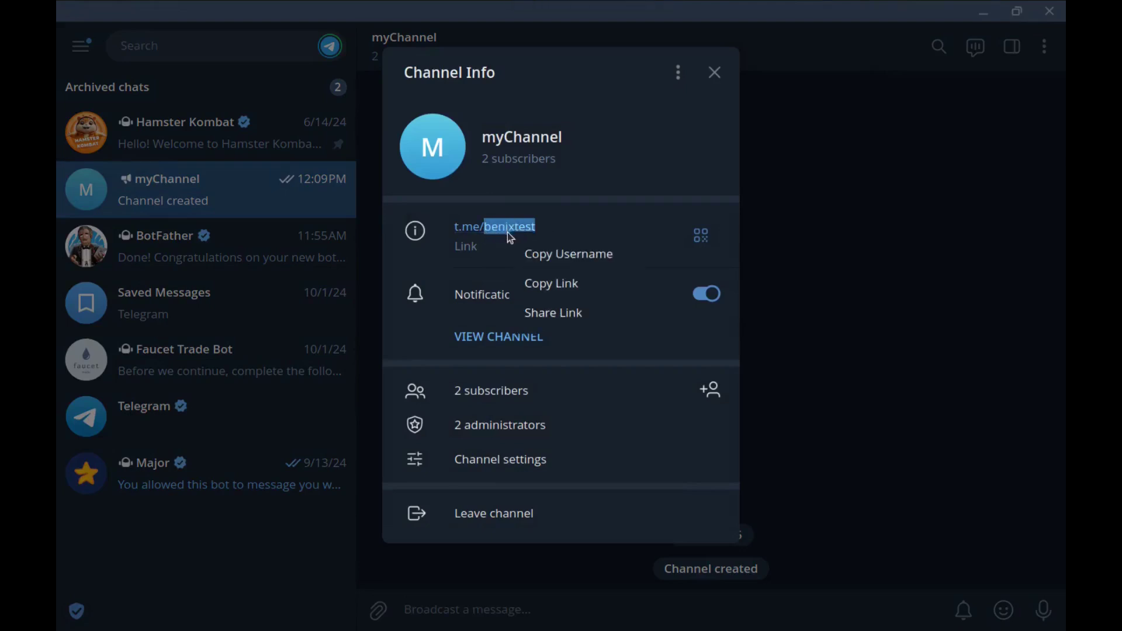
click(593, 268)
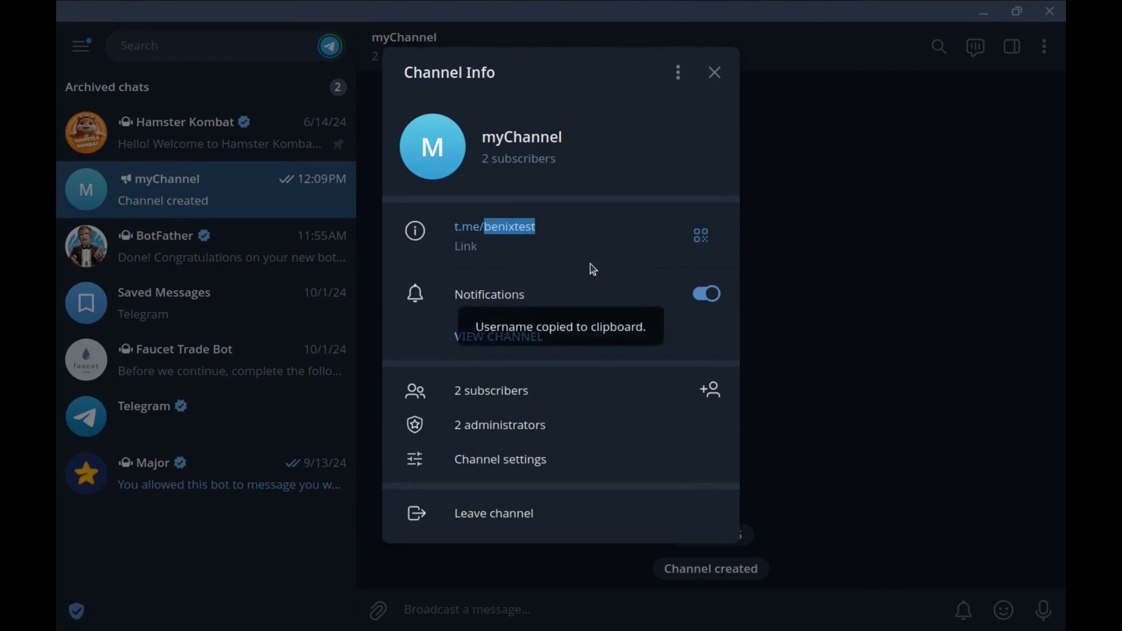
key(alt+Tab)
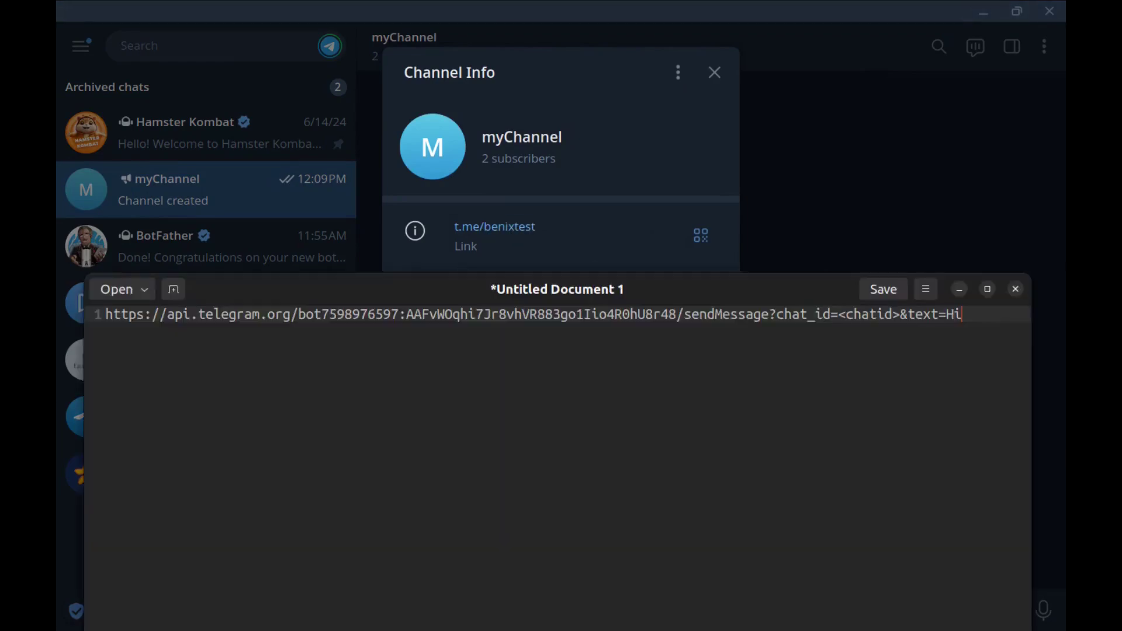
drag(836, 314, 899, 317)
right_click(885, 320)
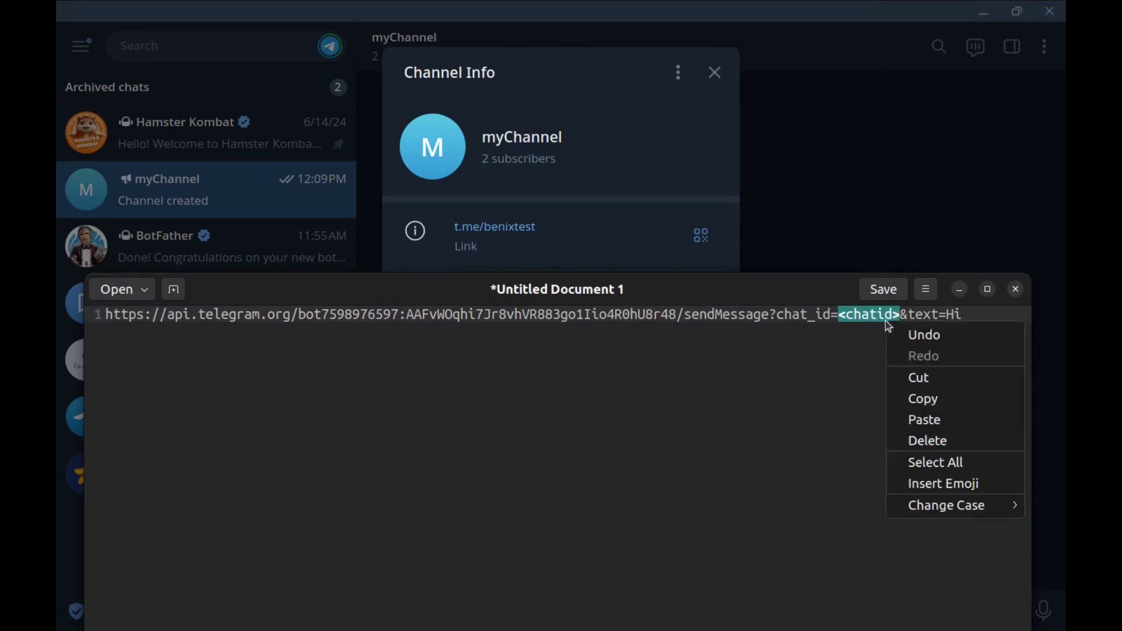
click(922, 424)
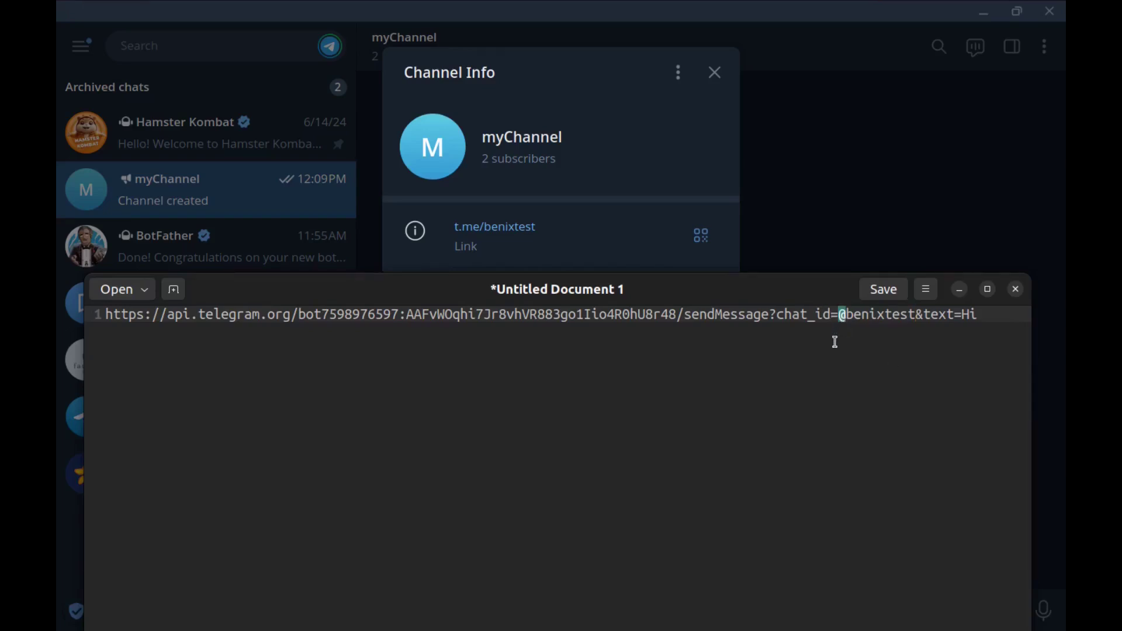
key(End)
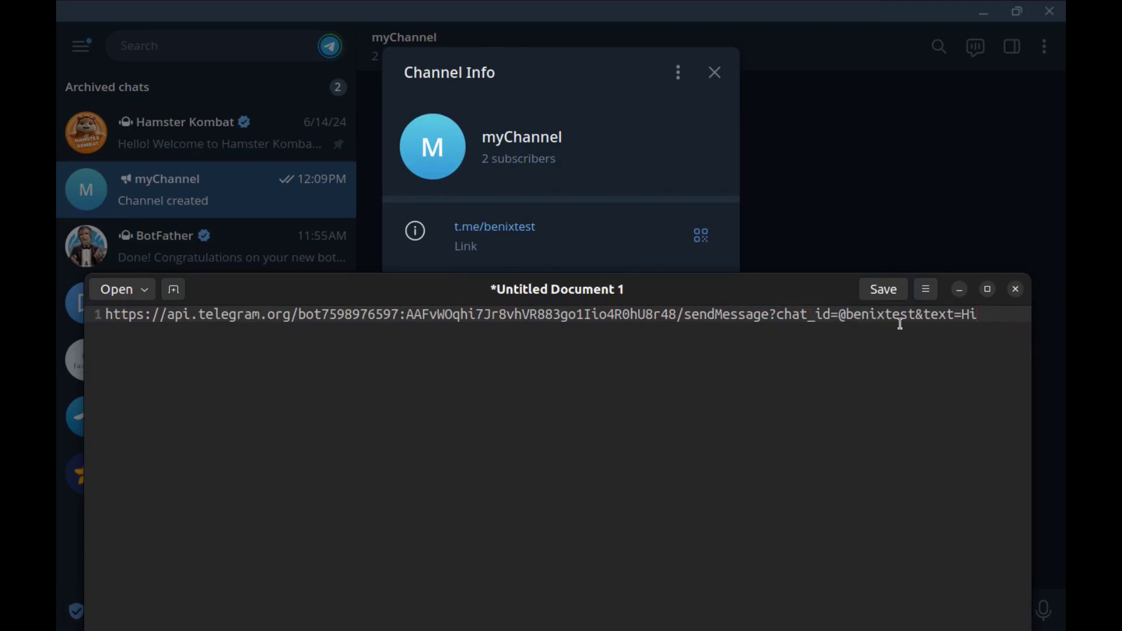
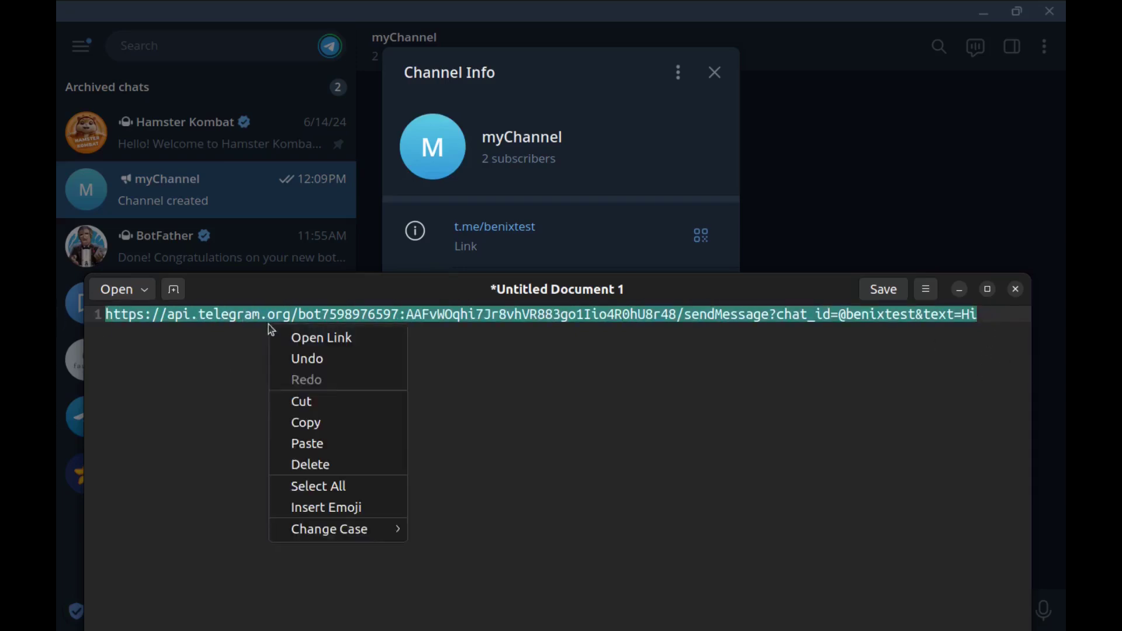
click(338, 425)
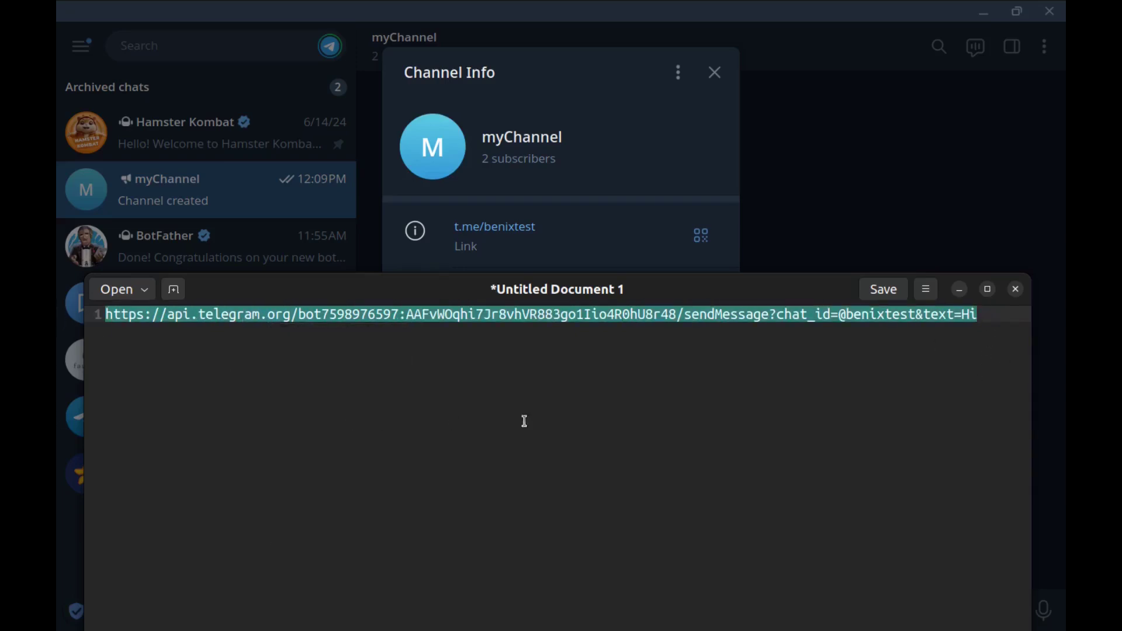
click(712, 150)
click(717, 74)
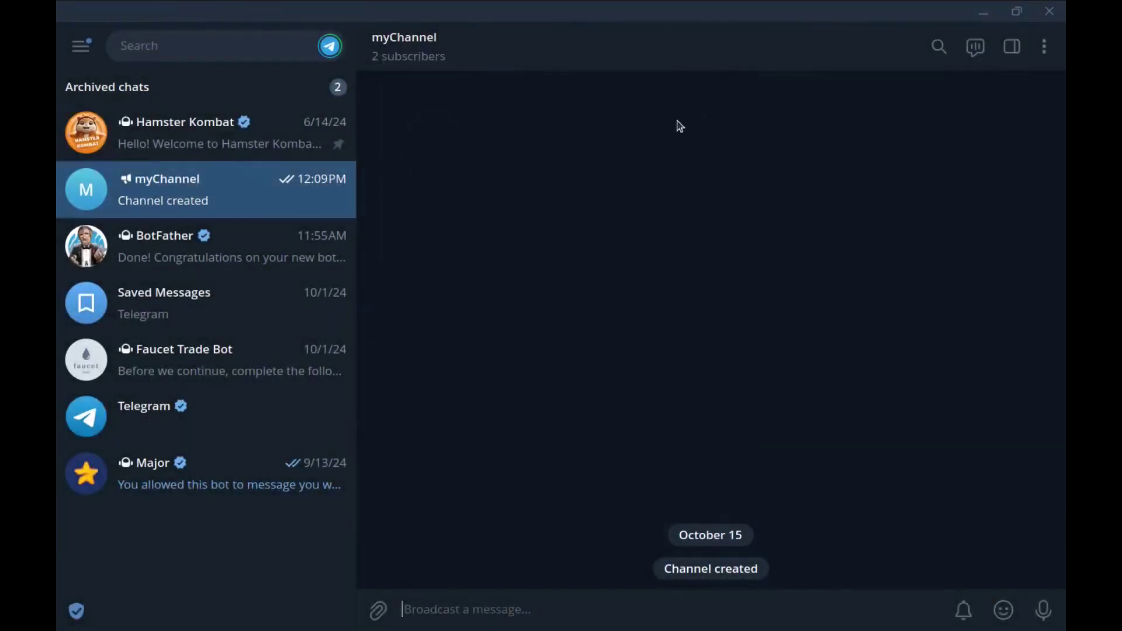
- Place Telegram on the left and Chrome beside it, showing the api.telegram.org tab
drag(720, 59, 401, 68)
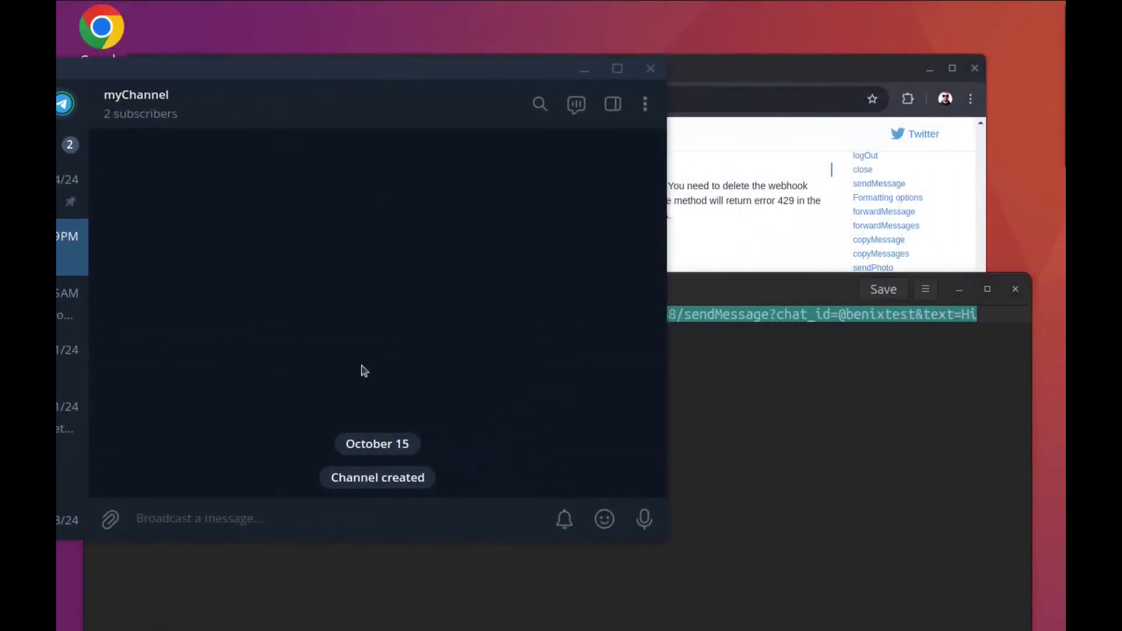
drag(693, 71, 821, 95)
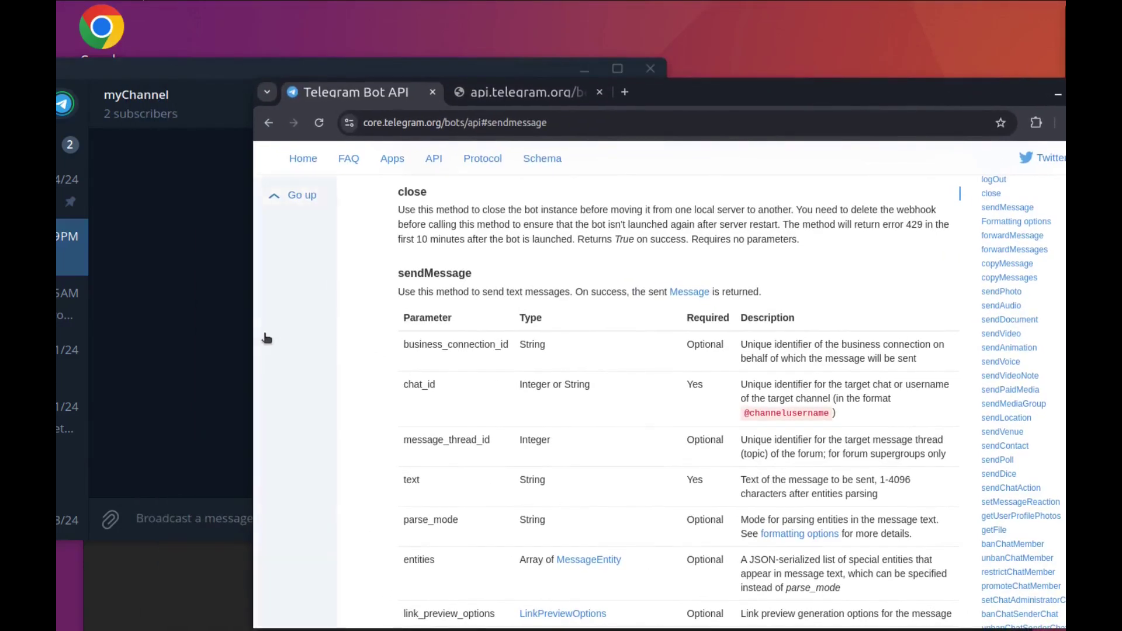
drag(248, 347, 597, 344)
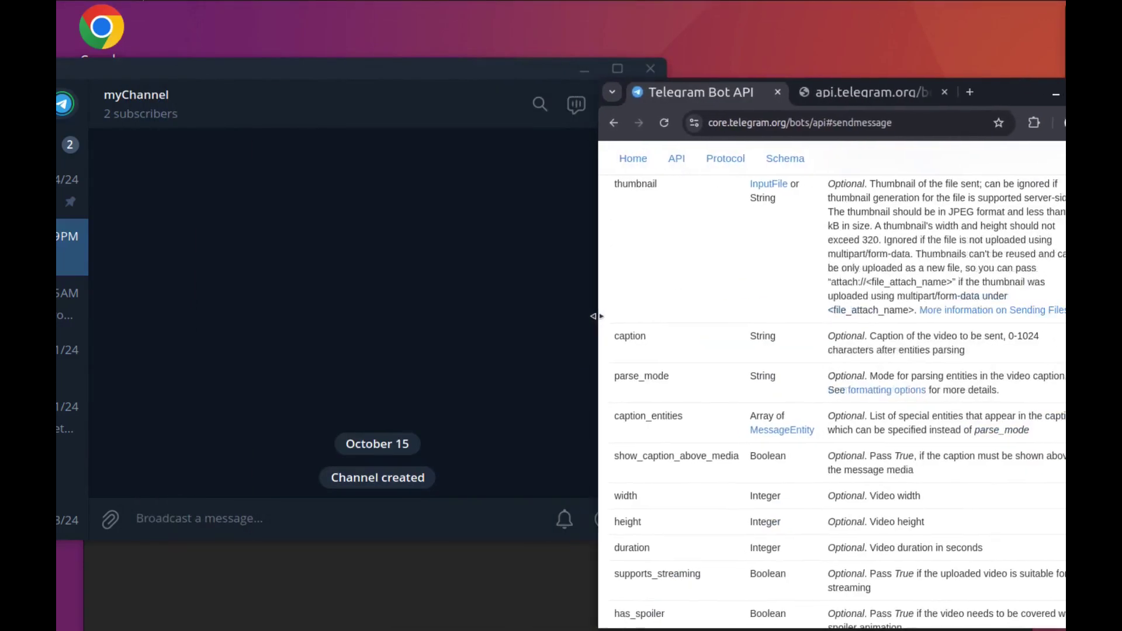
click(835, 93)
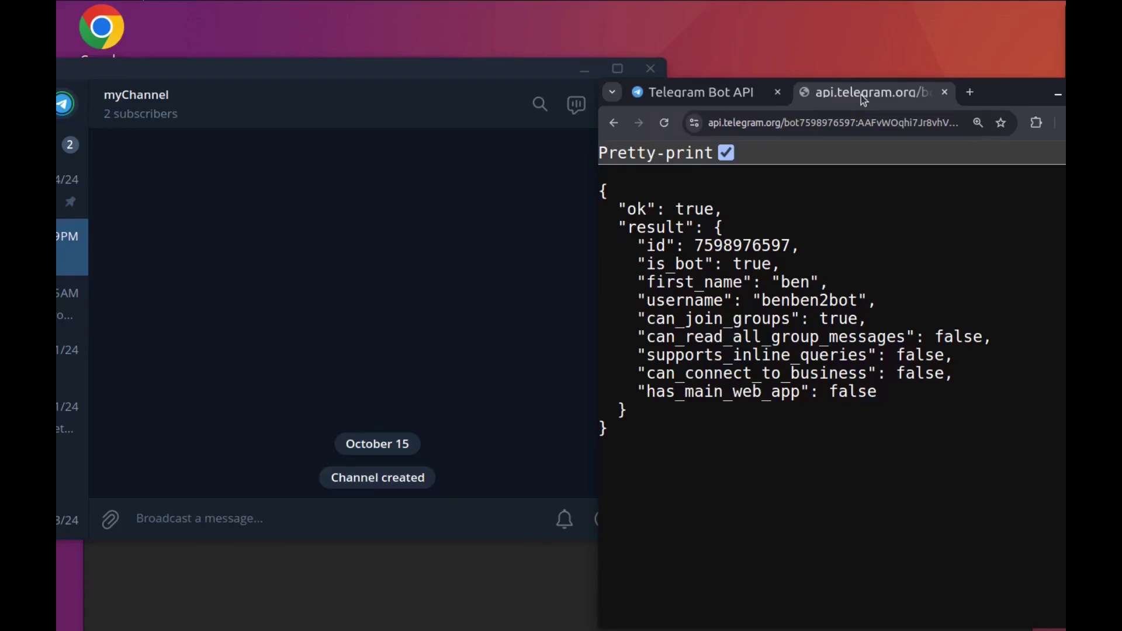
- Replace Chrome's address with the copied sendMessage URL so the bot posts Hi, then heart it
click(818, 122)
key(BackSpace)
right_click(795, 124)
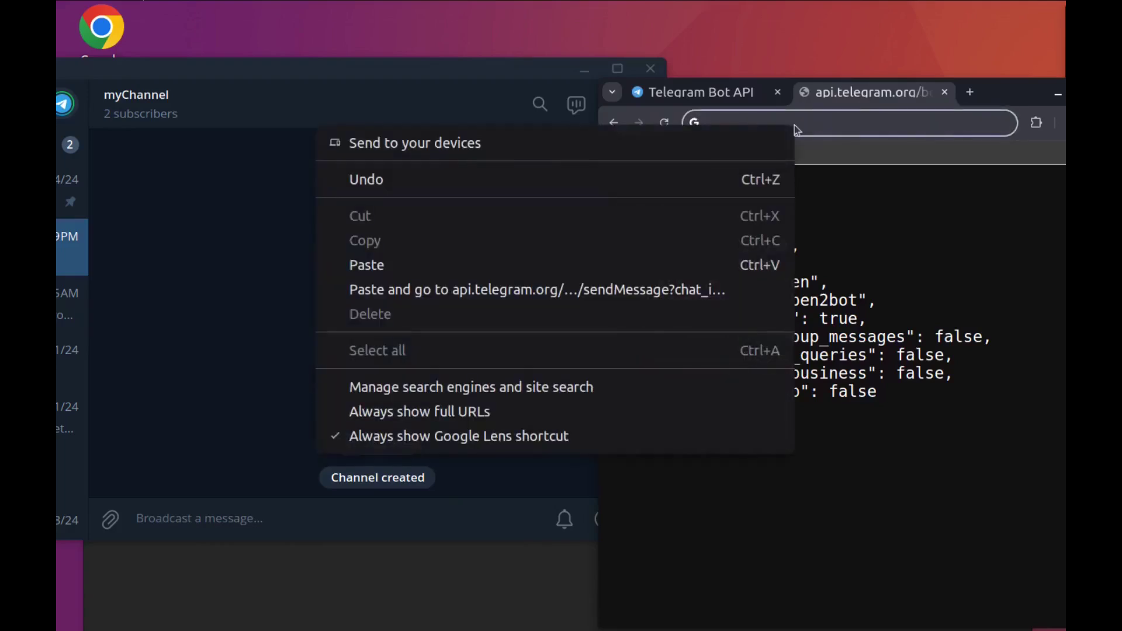
click(666, 265)
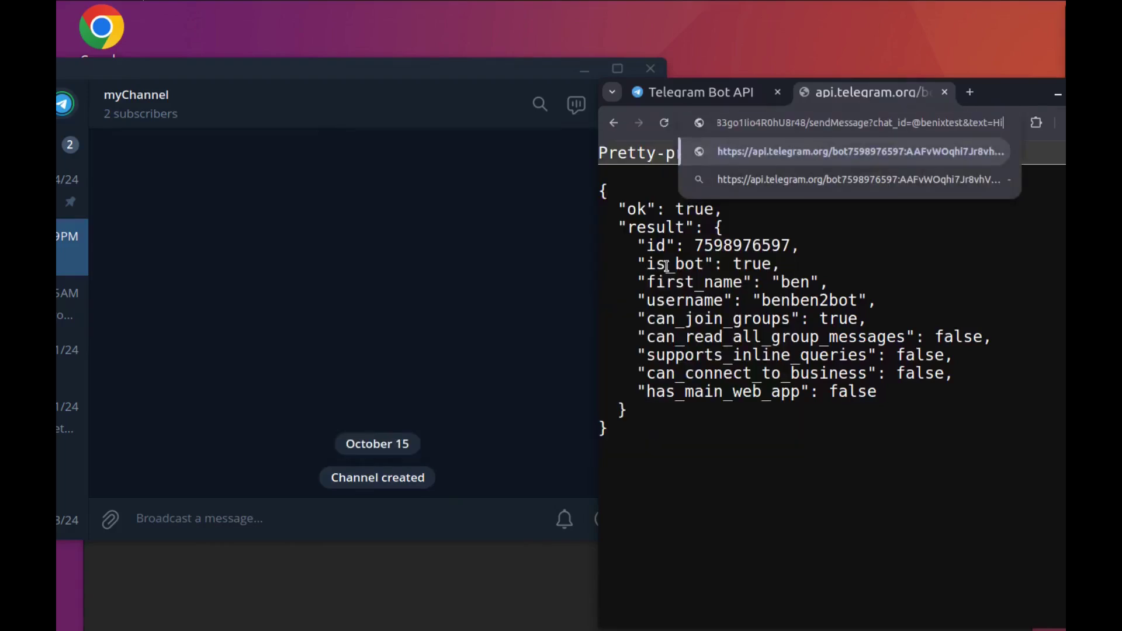
key(Return)
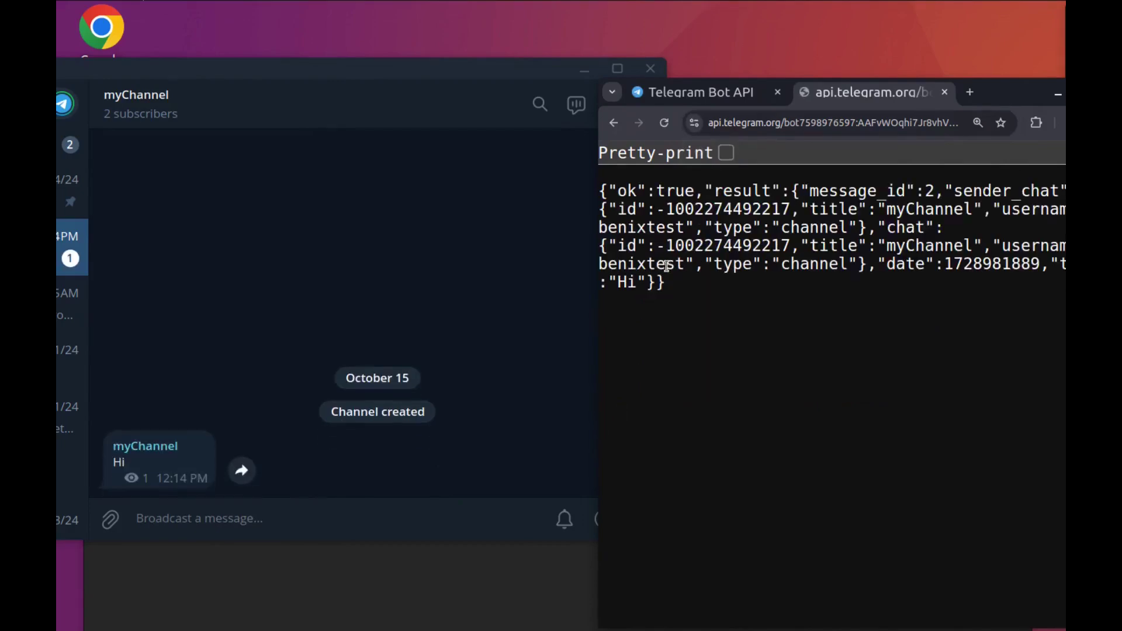
double_click(115, 479)
- Pretty-print the JSON response, then change the URL's text to GoodBye and resend it
drag(986, 93, 839, 92)
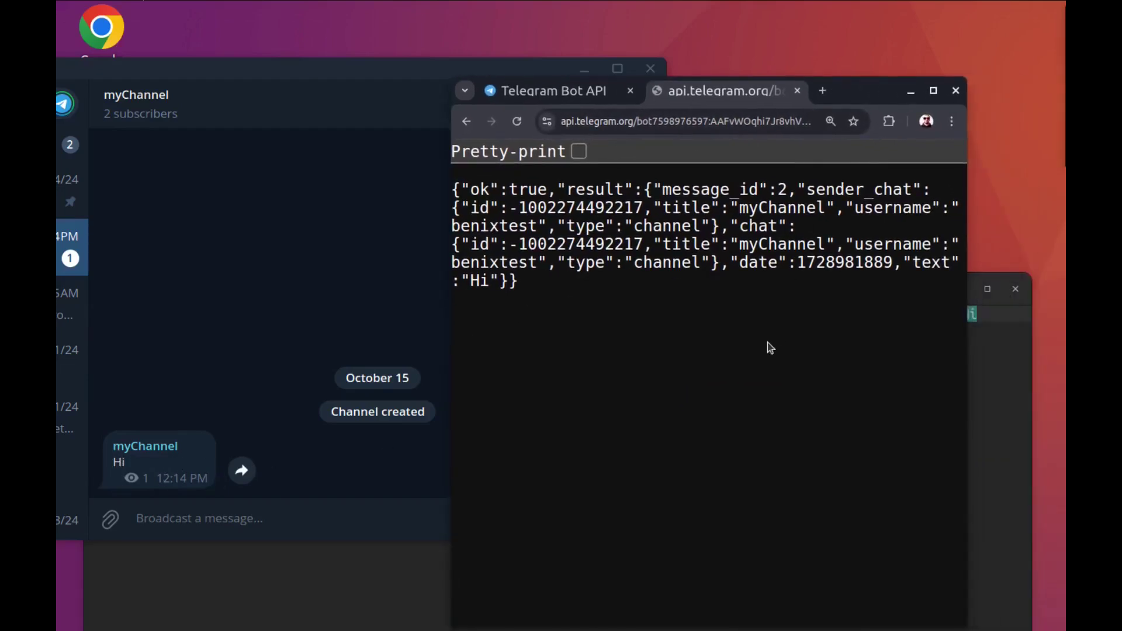
click(579, 152)
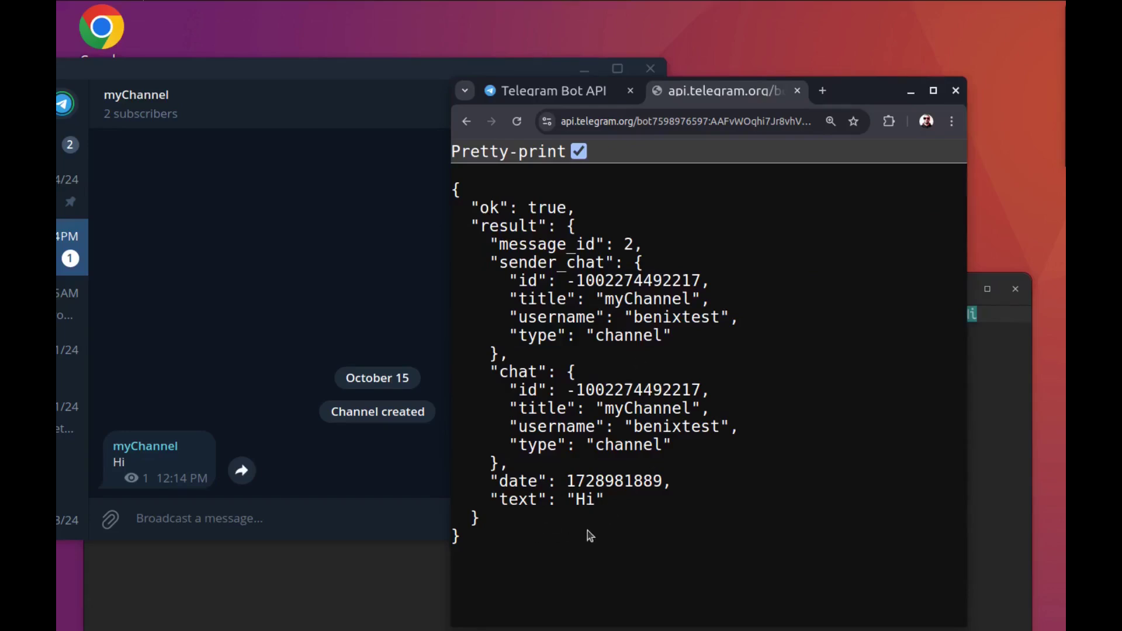
drag(759, 121, 914, 140)
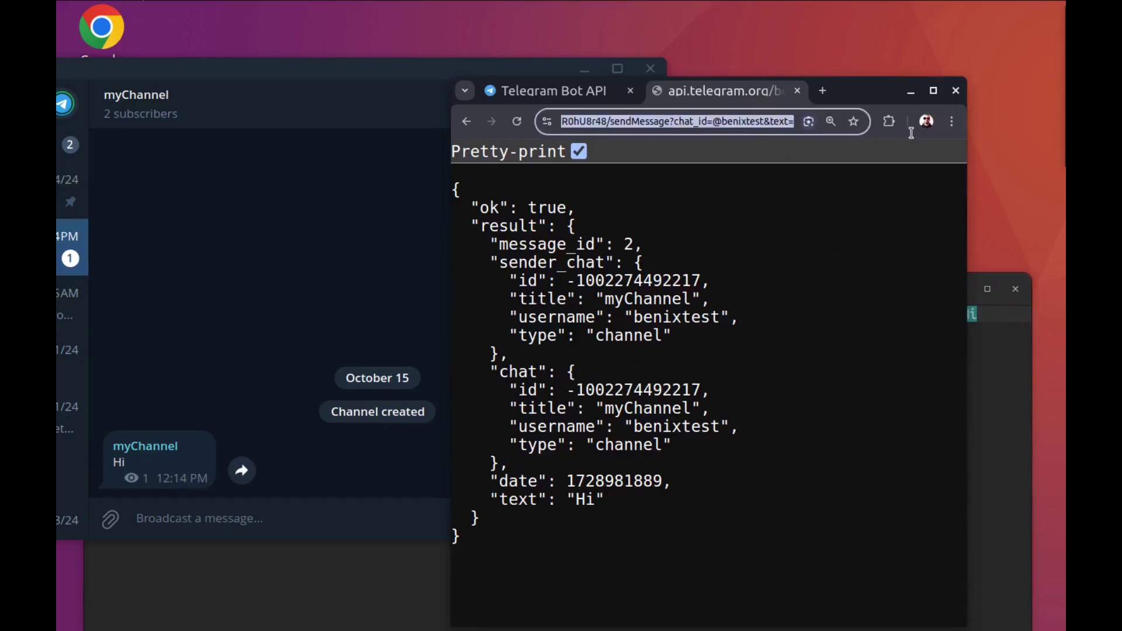
double_click(788, 122)
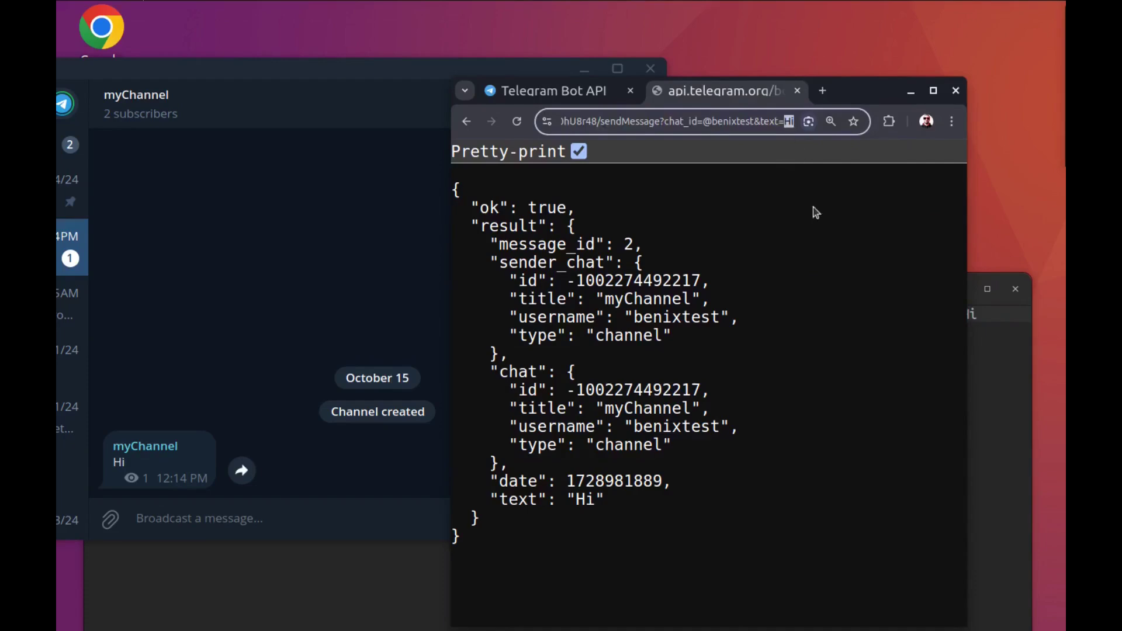
text(GoodBye)
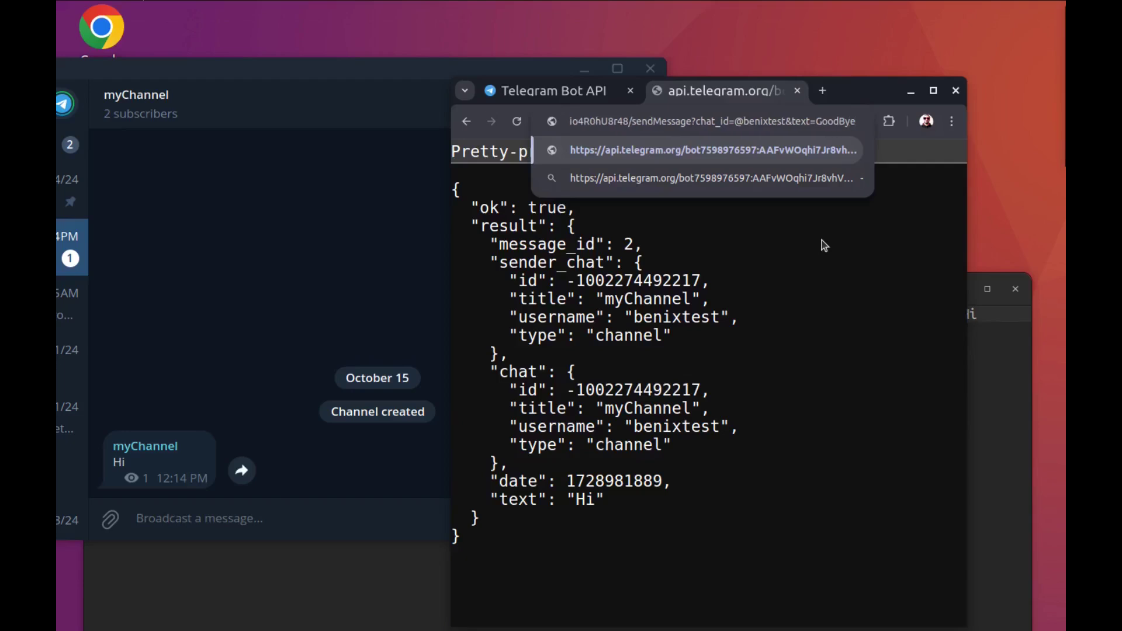
key(Return)
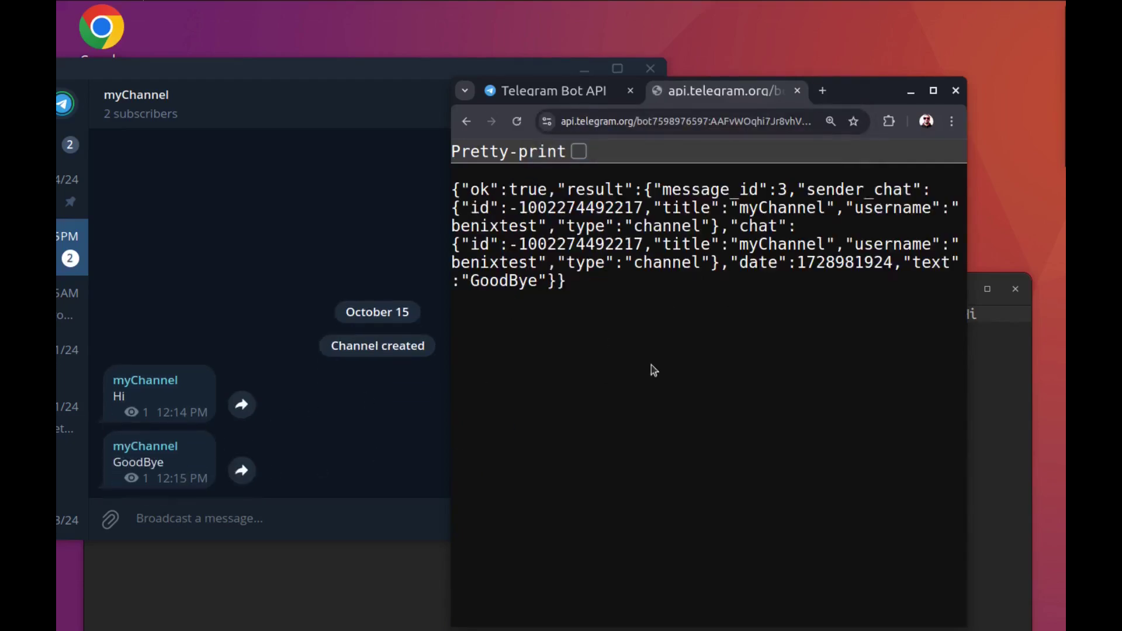
- Maximize Chrome and go to the sendPhoto section of the Telegram Bot API docs
double_click(855, 97)
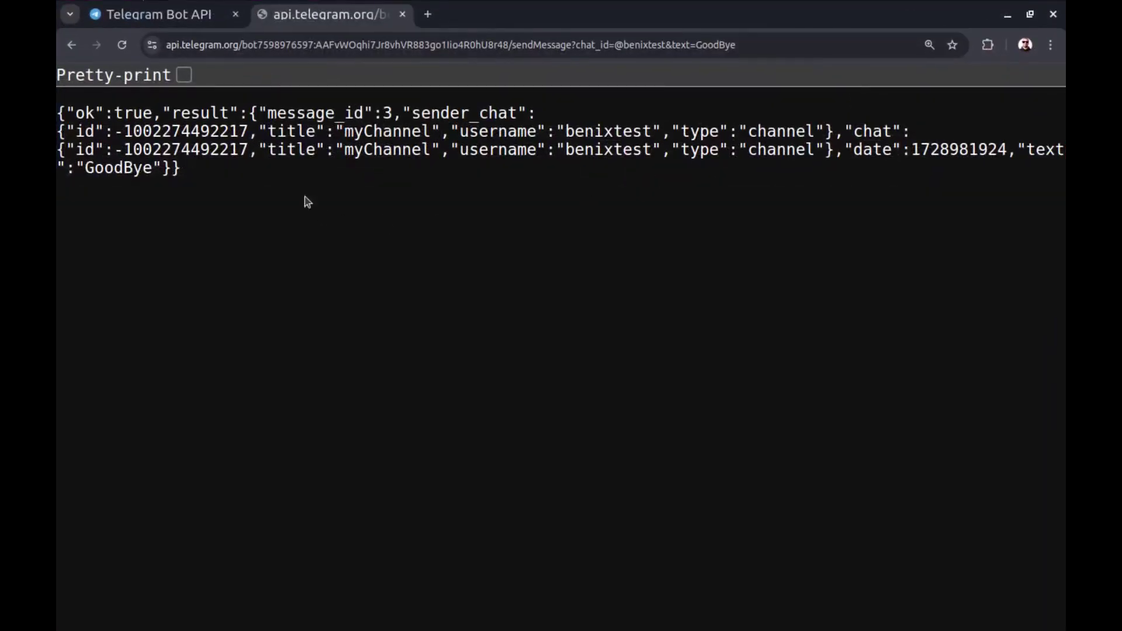
click(184, 13)
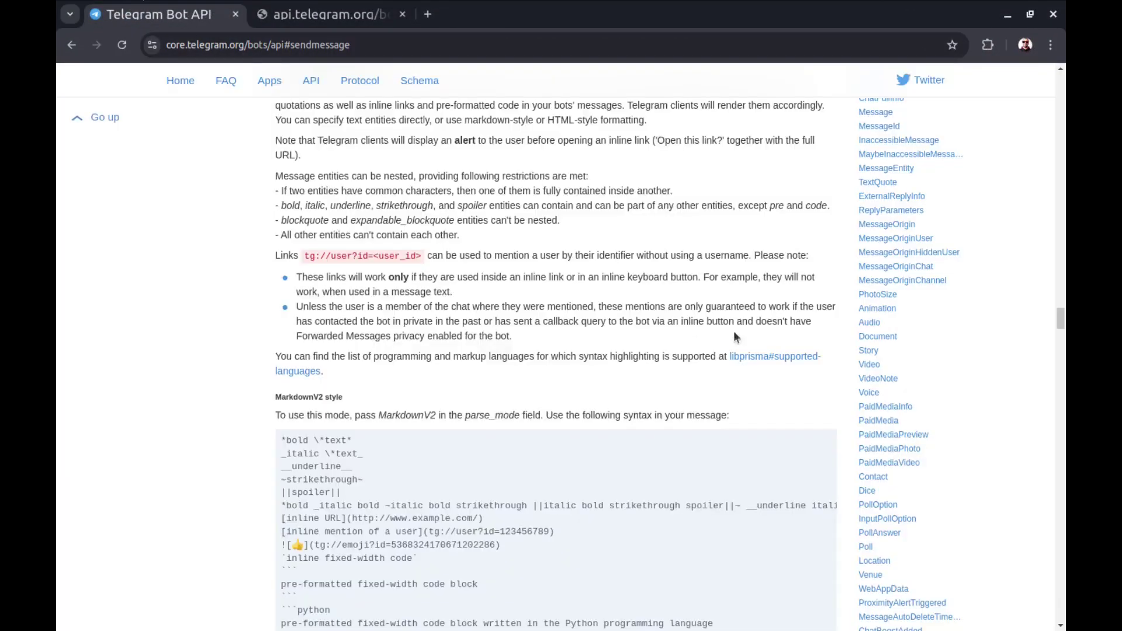
scroll(735, 337, up, 4)
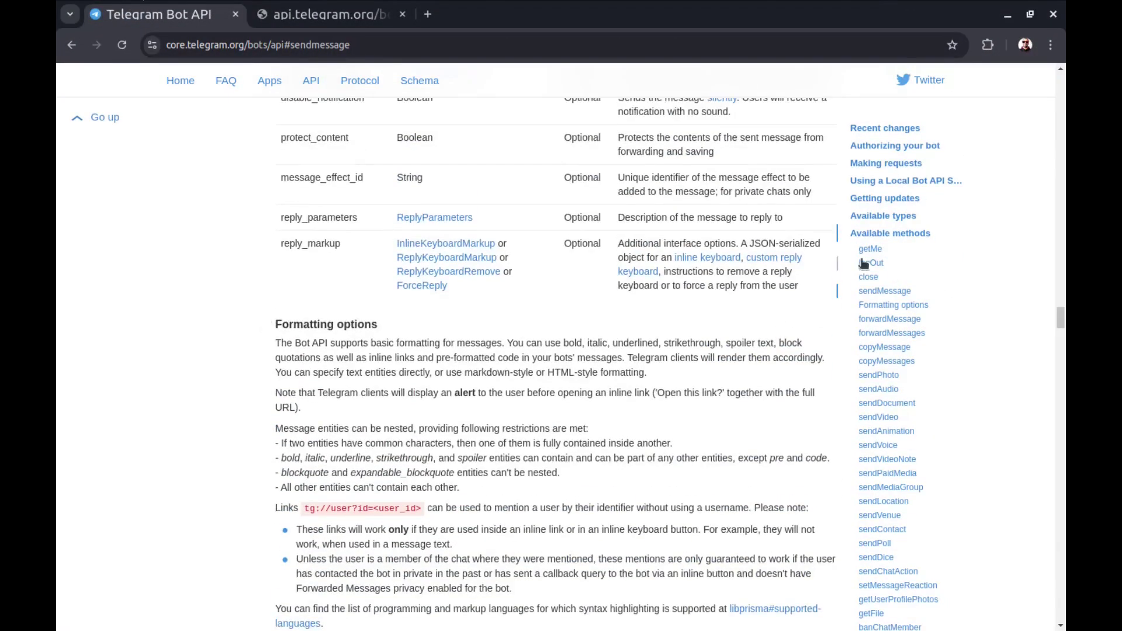
scroll(876, 320, down, 2)
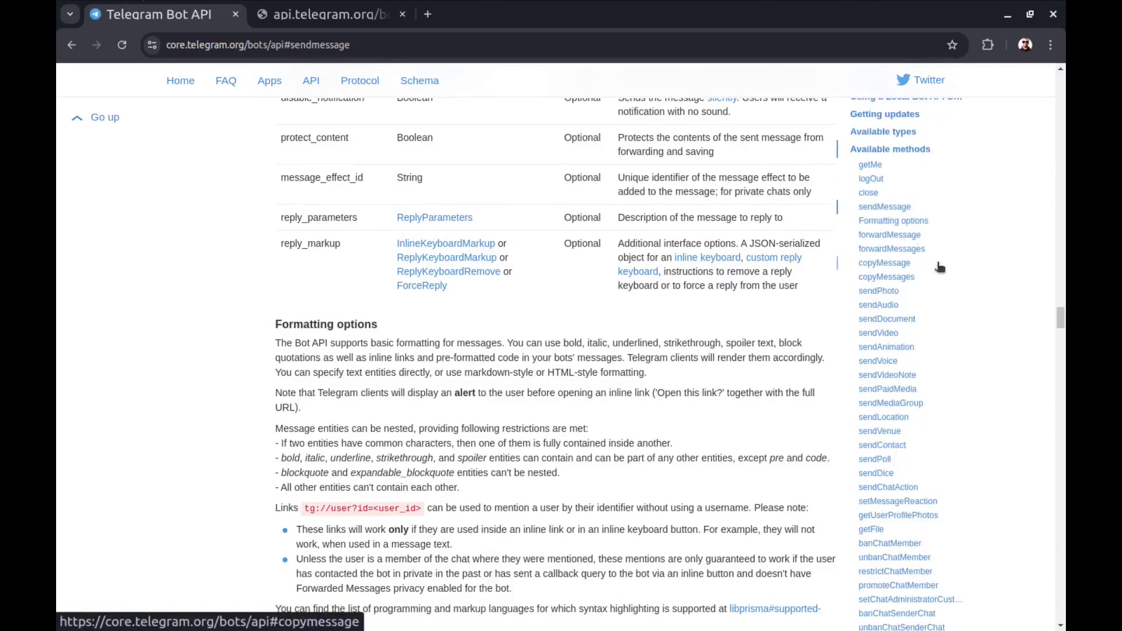
click(889, 292)
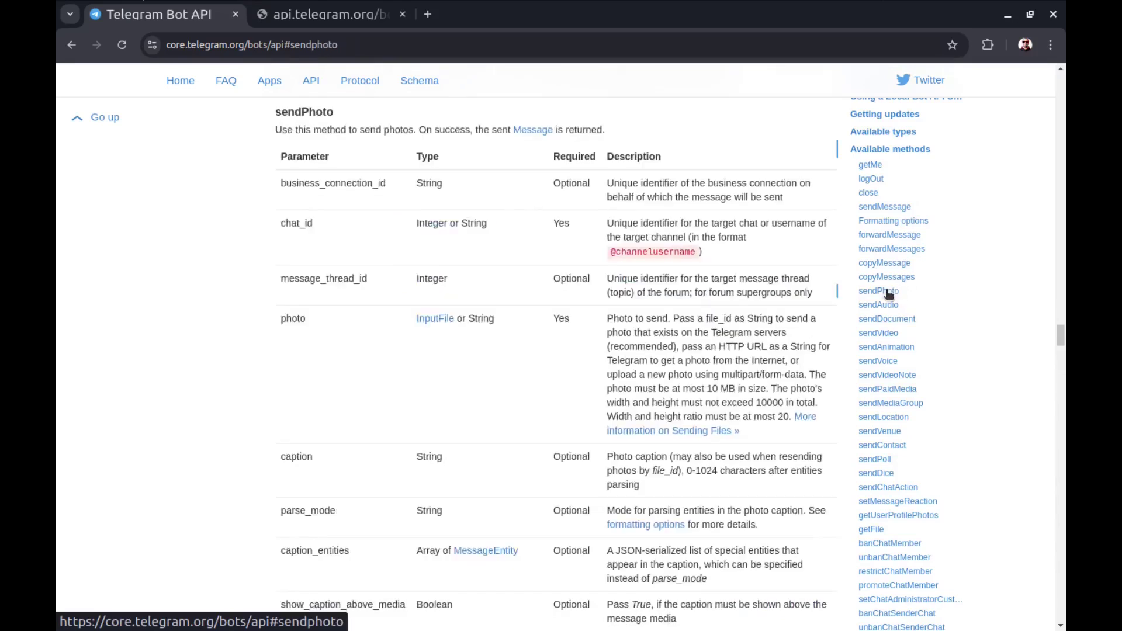